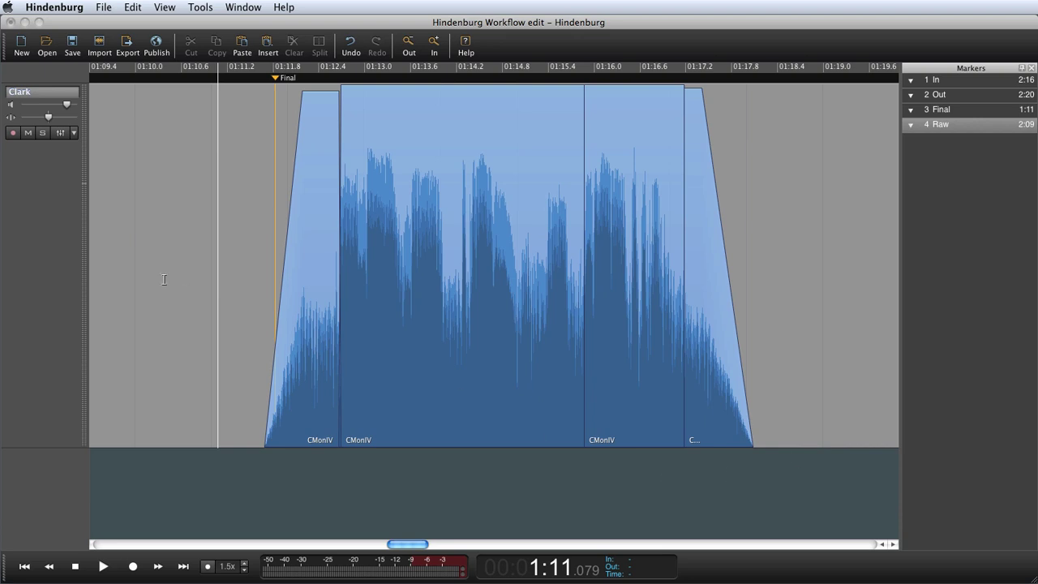
Step: Play back the edited section just before the Final clips
click(234, 298)
click(215, 298)
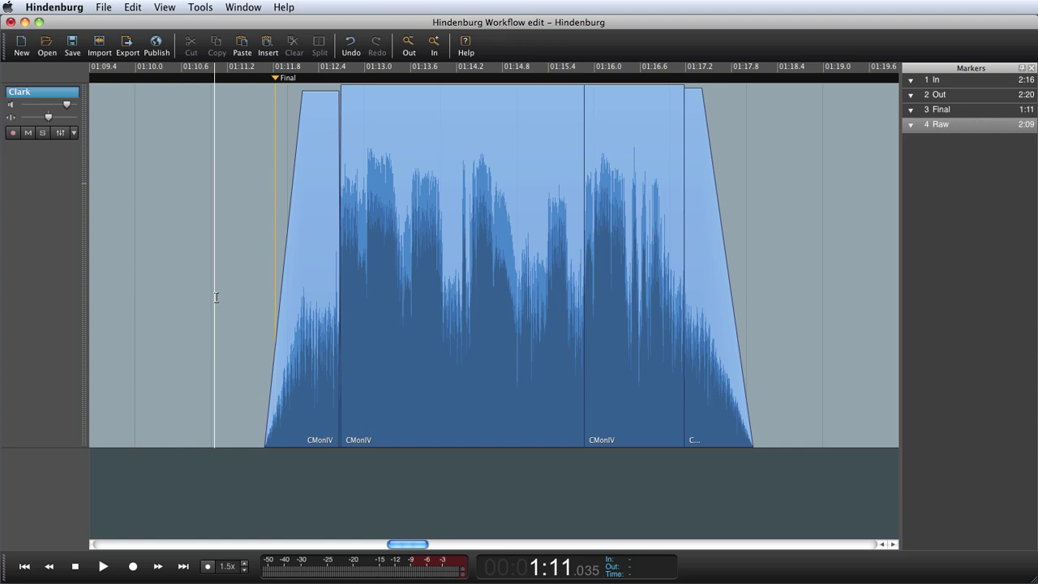
key(space)
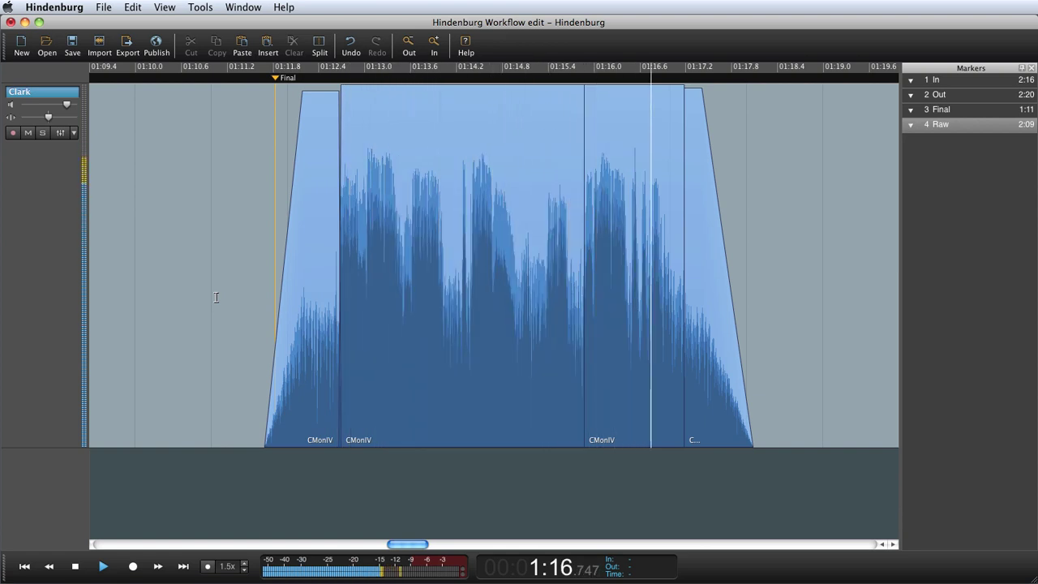
Step: Play the raw Clark recording from the Raw marker, zooming in and stopping at about 2:23
key(space)
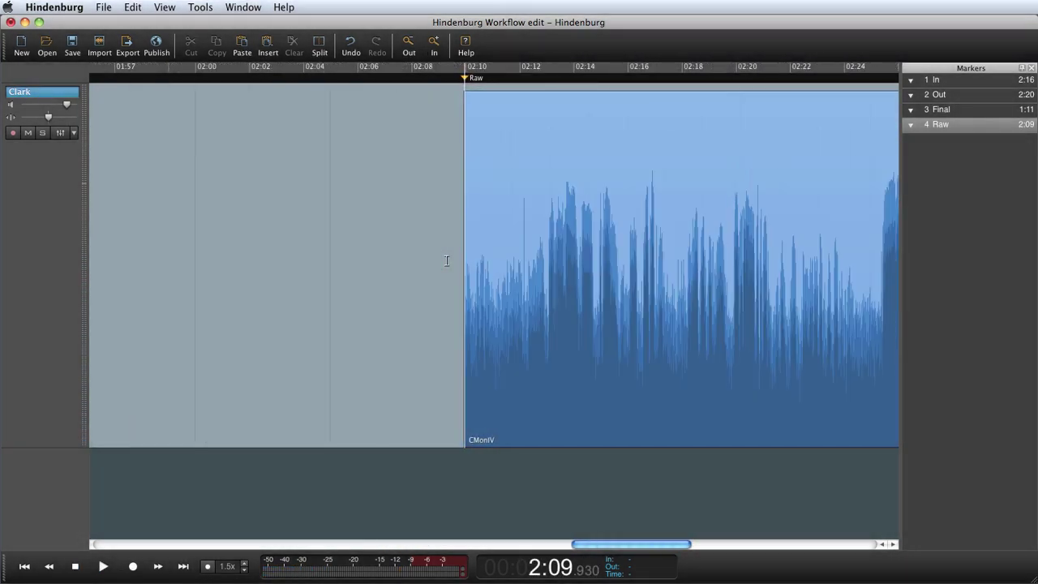
key(space)
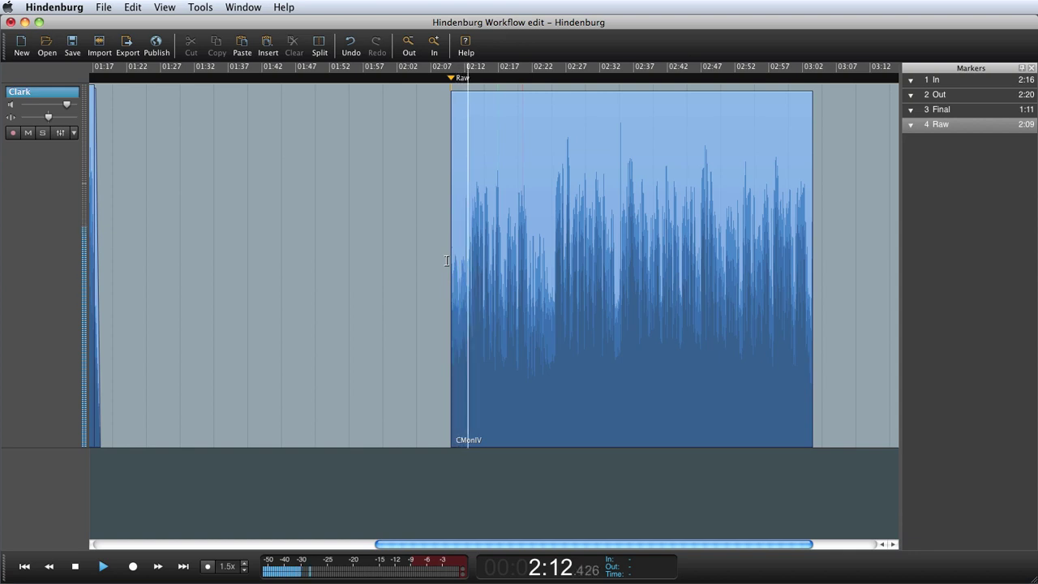
scroll(445, 260, up, 3)
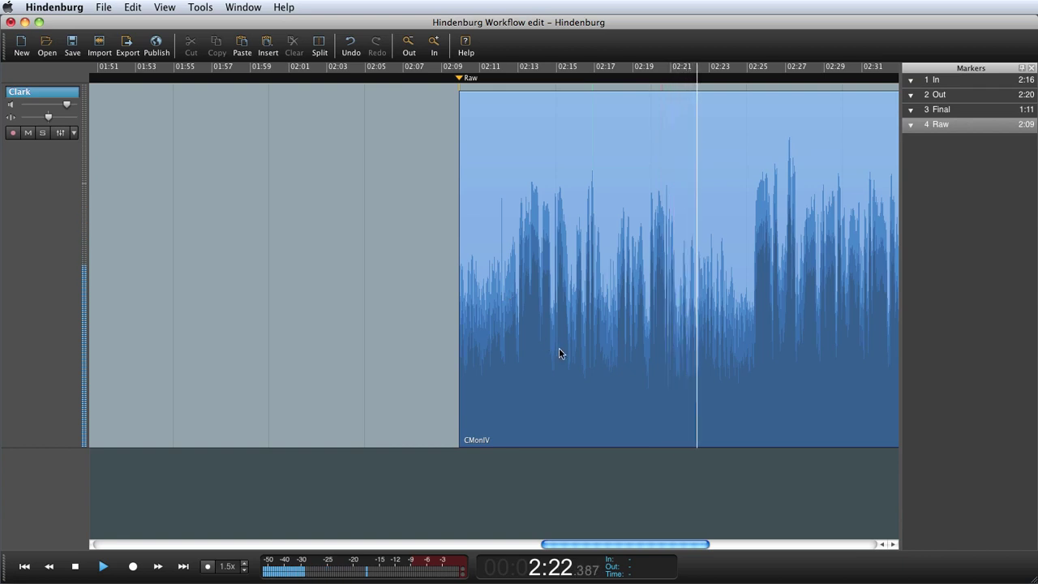
key(space)
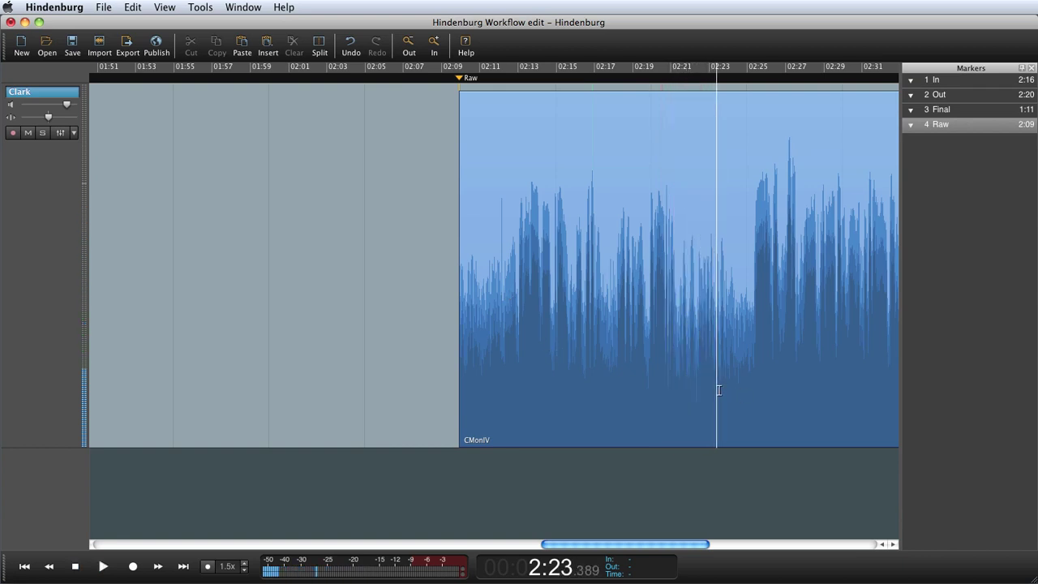
Step: Split the raw clip at 2:23 and move the tail piece further right
key(super+b)
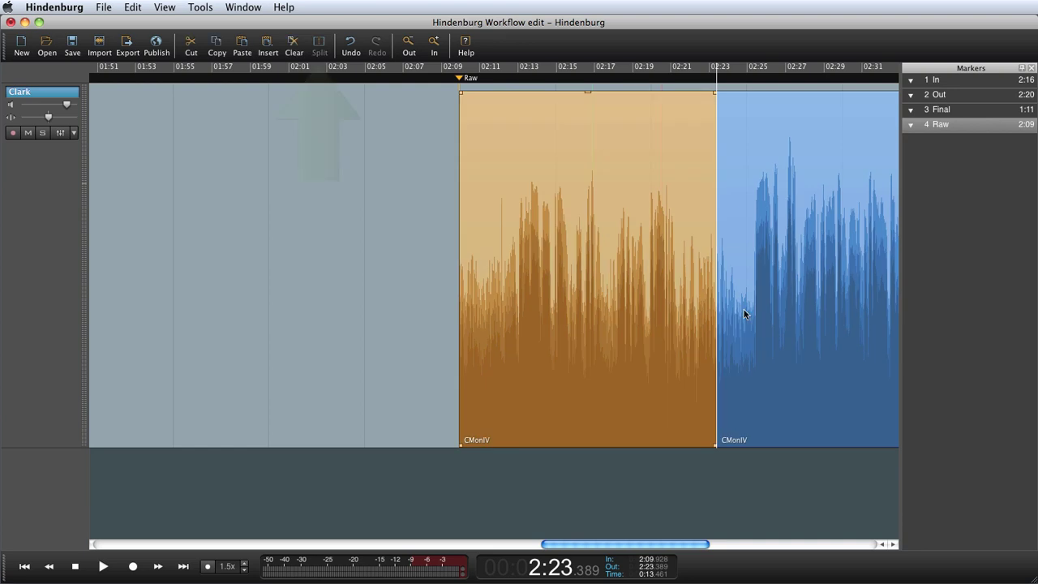
click(771, 255)
drag(763, 268, 861, 274)
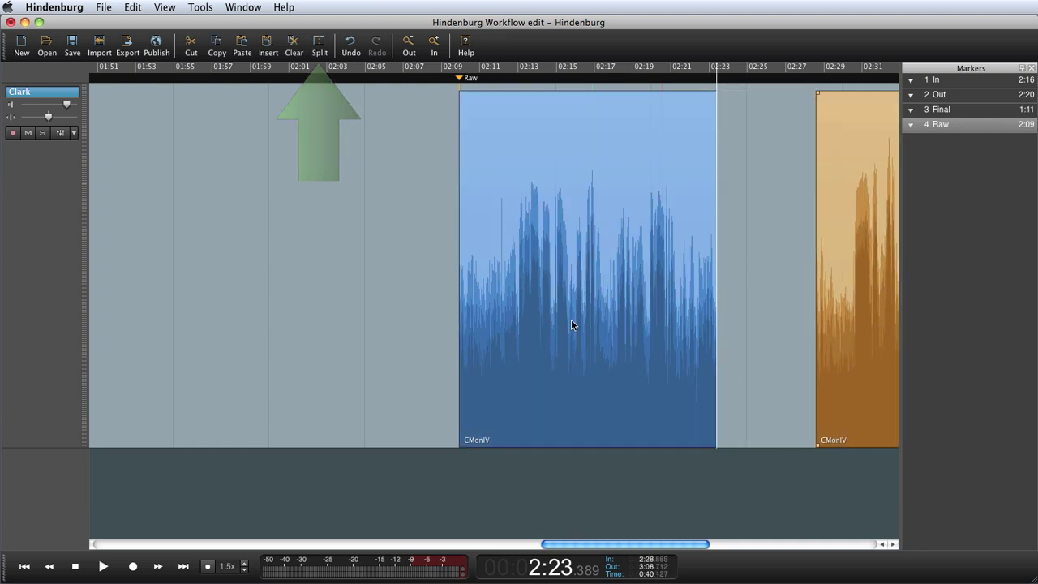
Step: Audition from about 2:12 to find the cut point at 2:13.3
scroll(573, 323, up, 2)
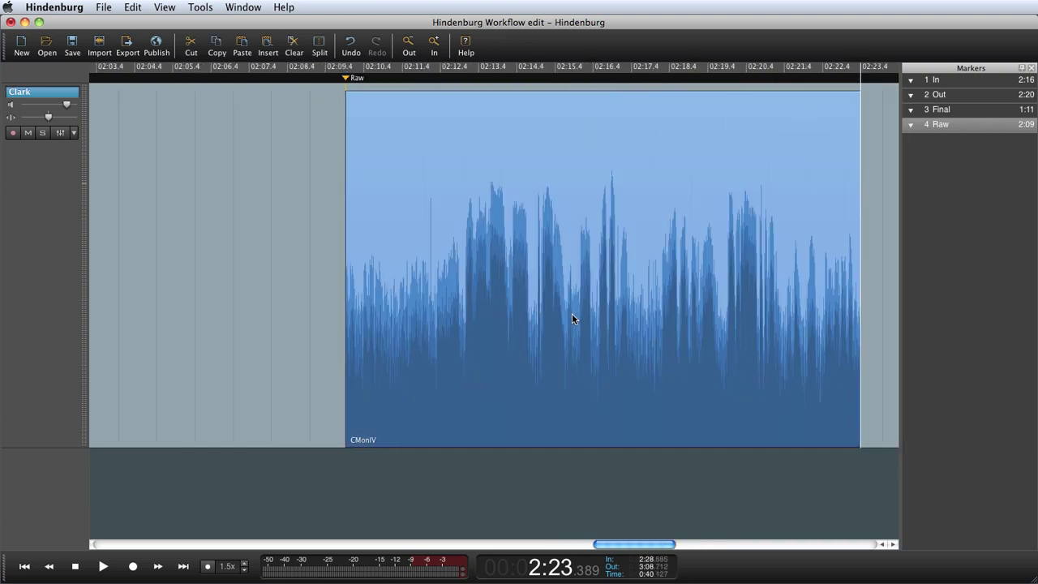
click(338, 263)
key(space)
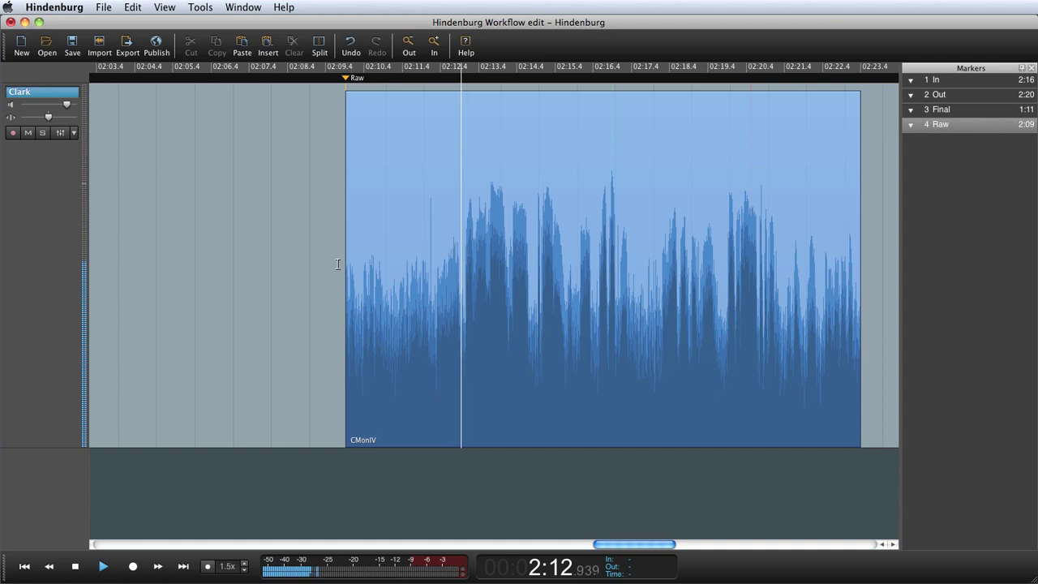
key(Left)
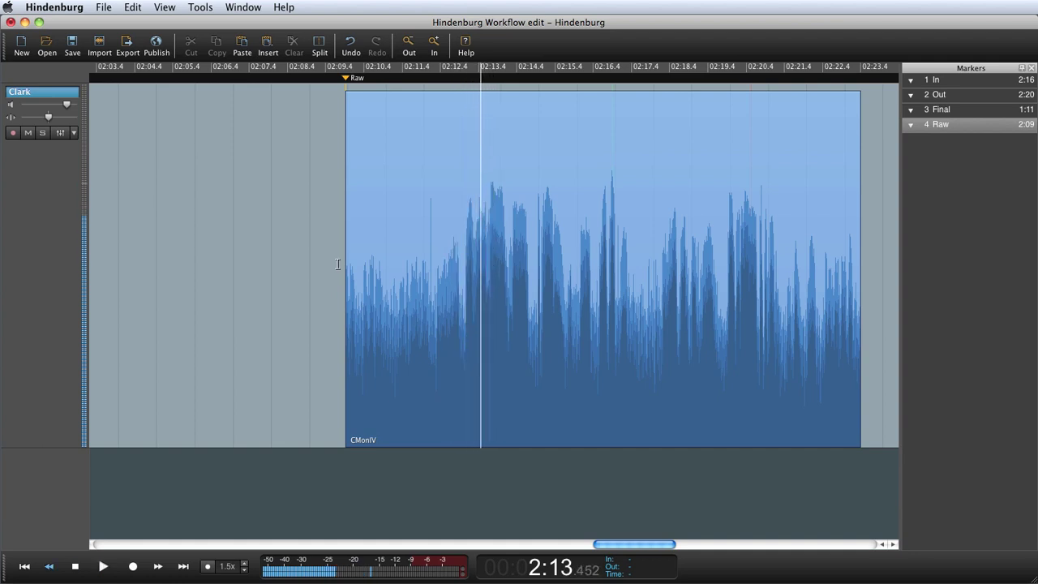
key(Left)
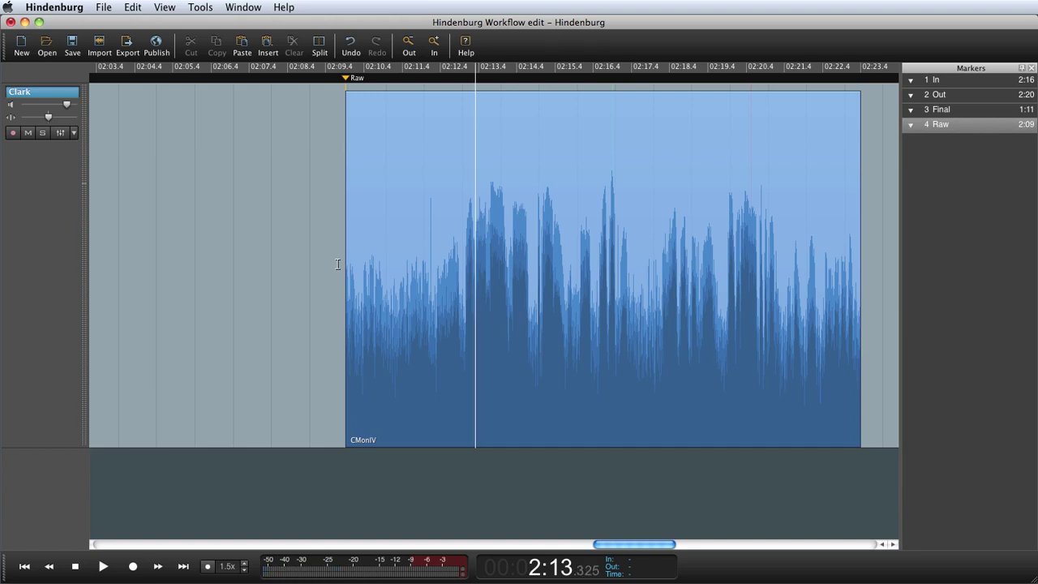
Step: Drag the clip's opening 3.4 seconds, up to 2:13.3, away to the left, then play the new start
shift+click(339, 261)
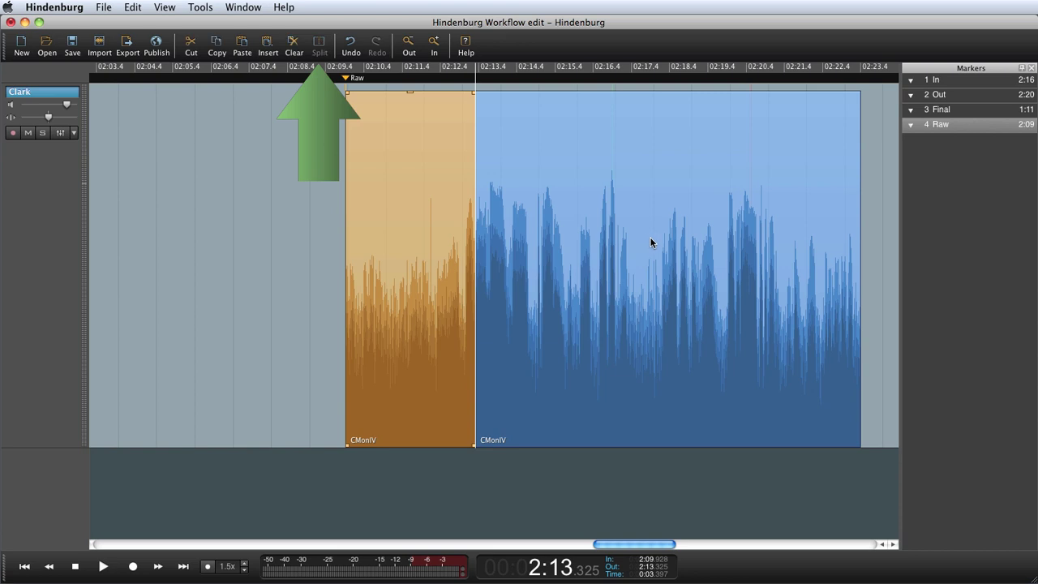
drag(447, 227, 363, 233)
click(466, 228)
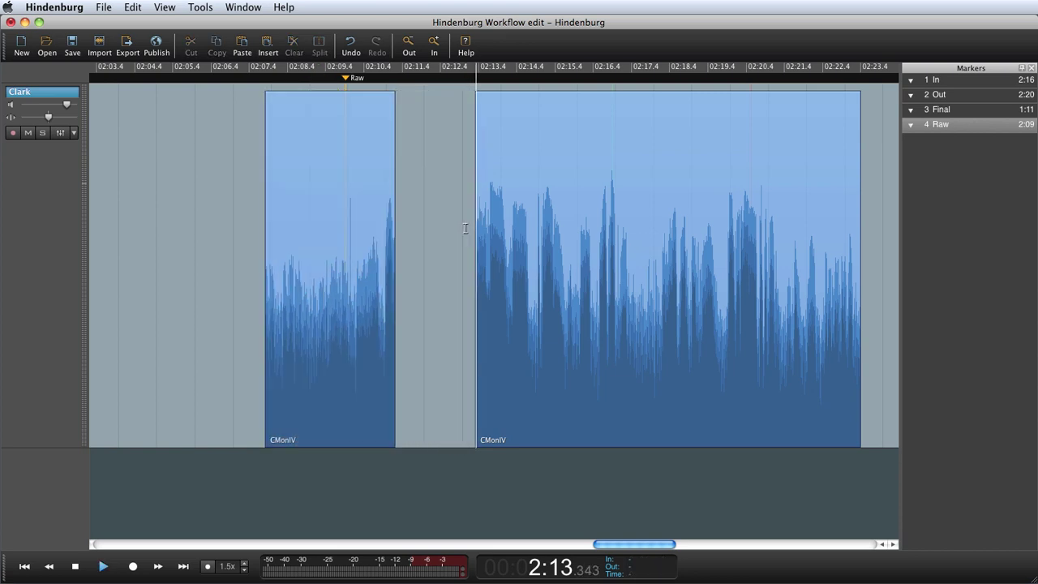
key(space)
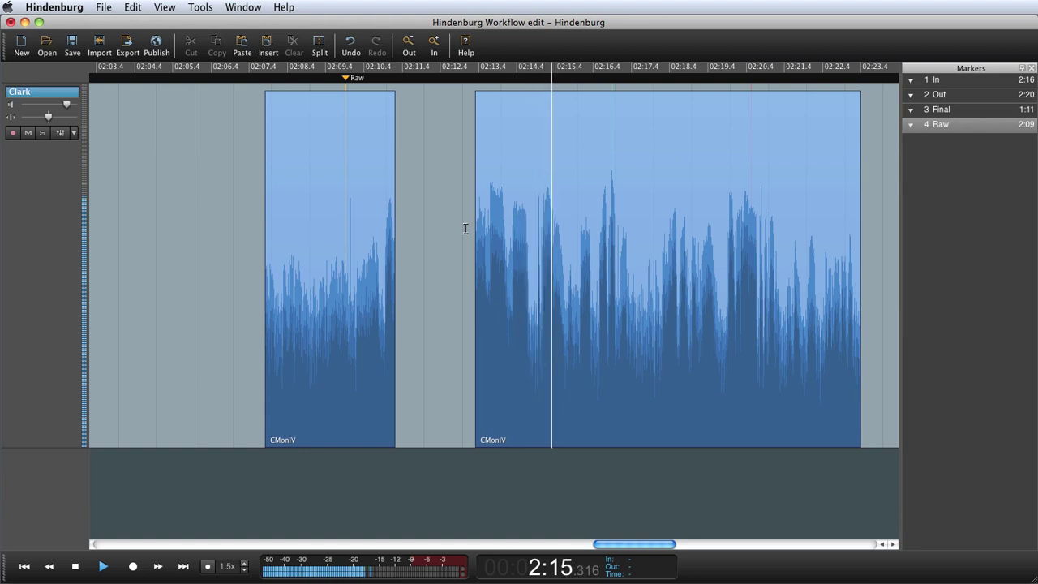
key(space)
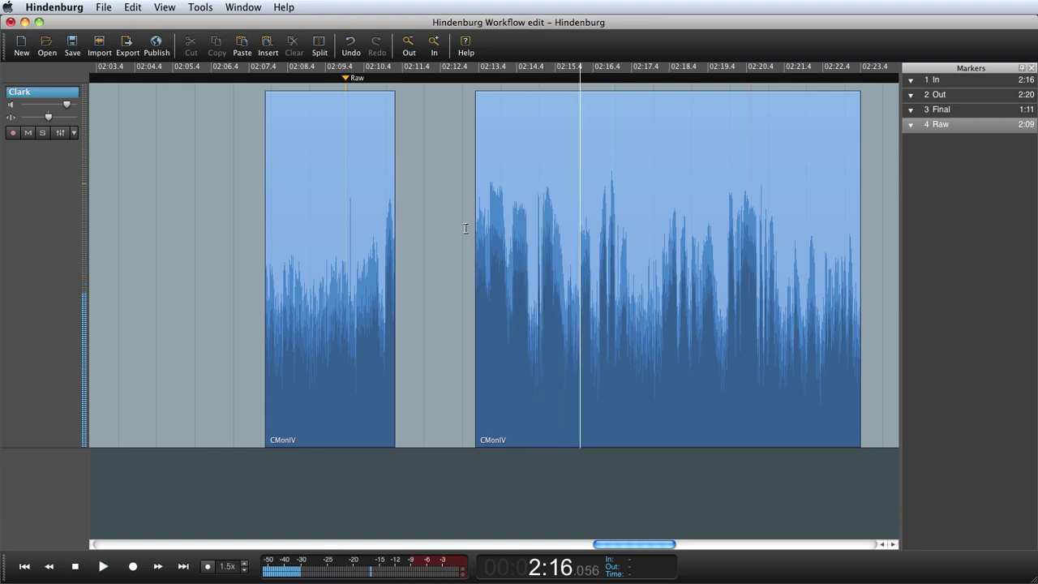
Step: Delete the short detached clip and play the remaining clip from its 2:13 start
click(340, 223)
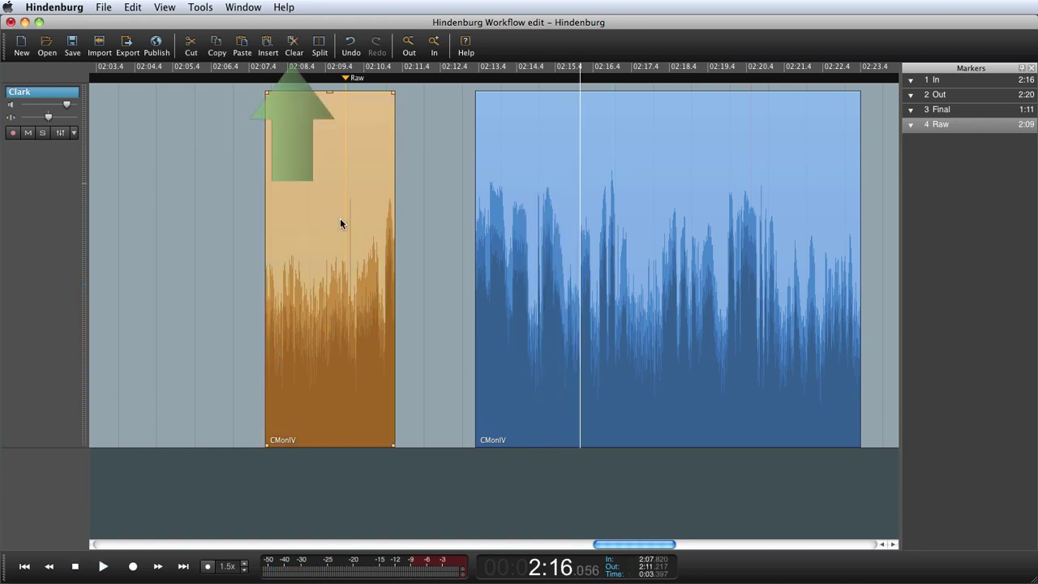
key(Delete)
click(473, 248)
key(space)
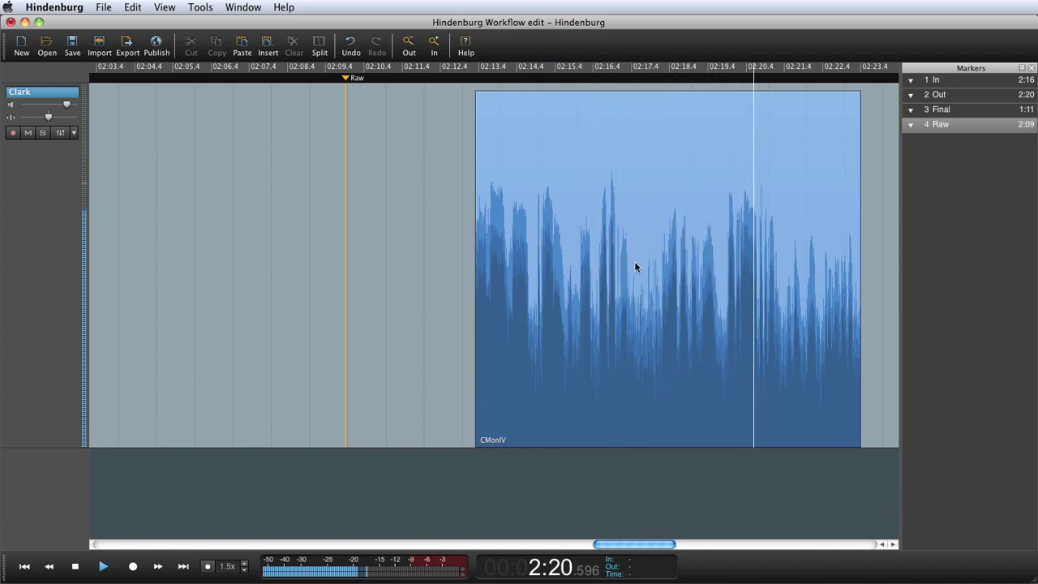
key(space)
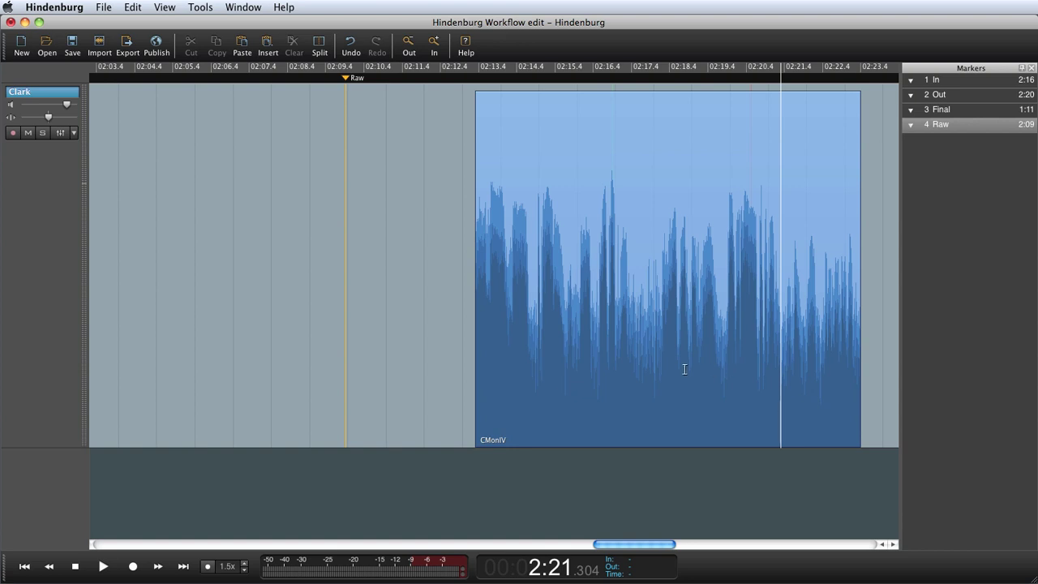
Step: Play from about 2:16.5 and set the Out point at 2:20.175
click(579, 366)
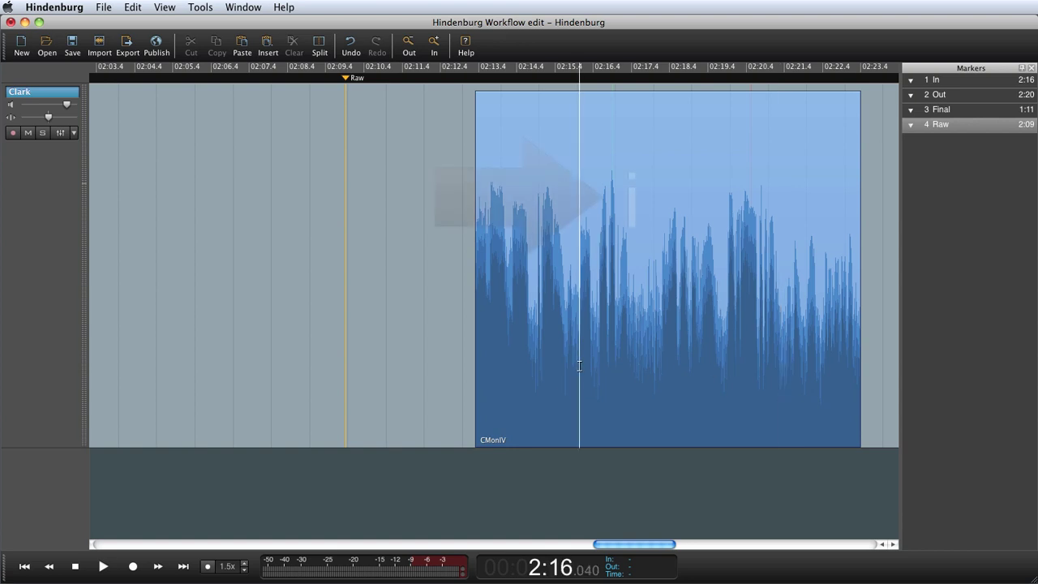
key(space)
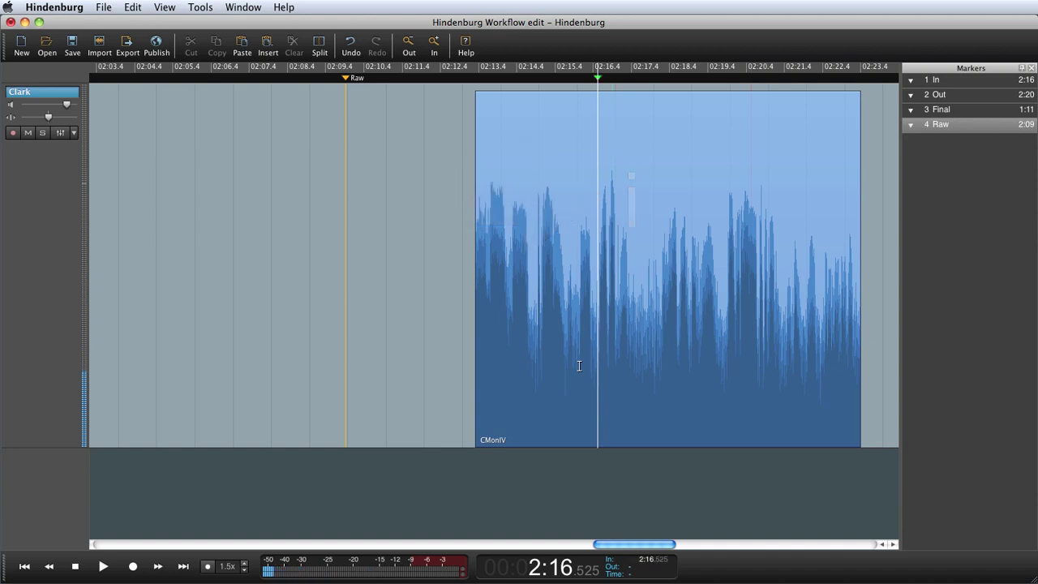
key(space)
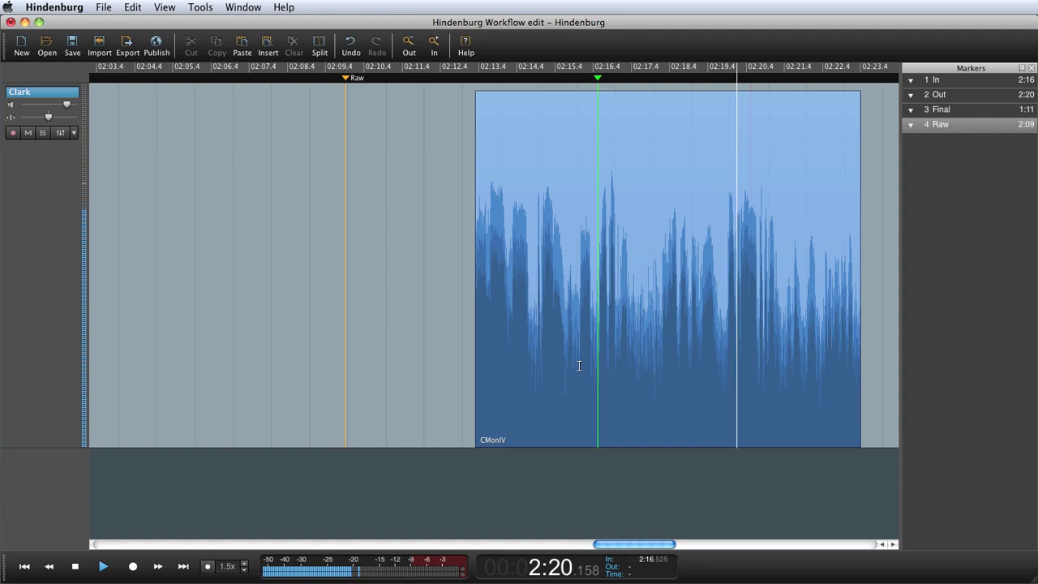
key(o)
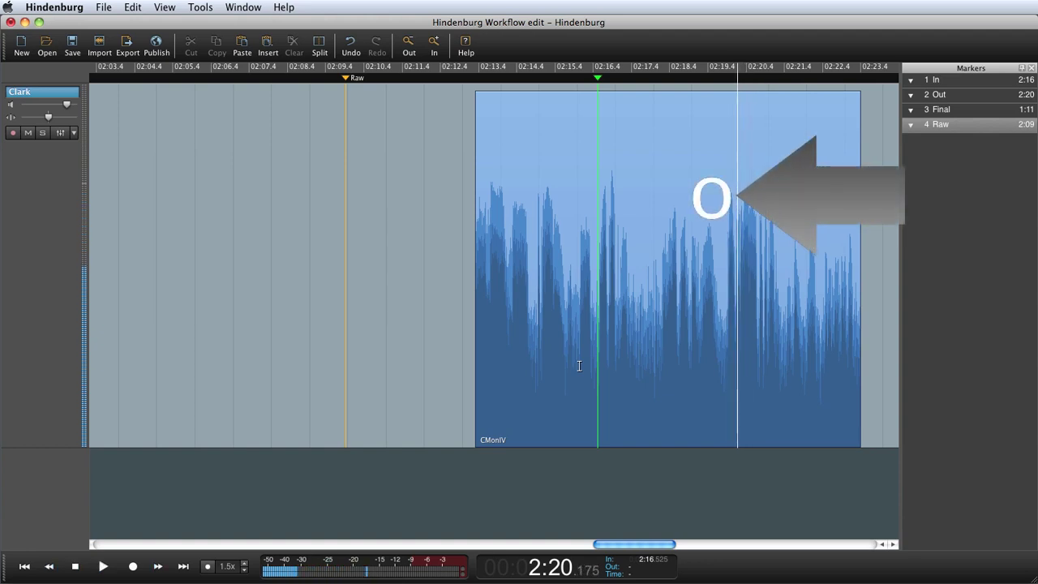
key(o)
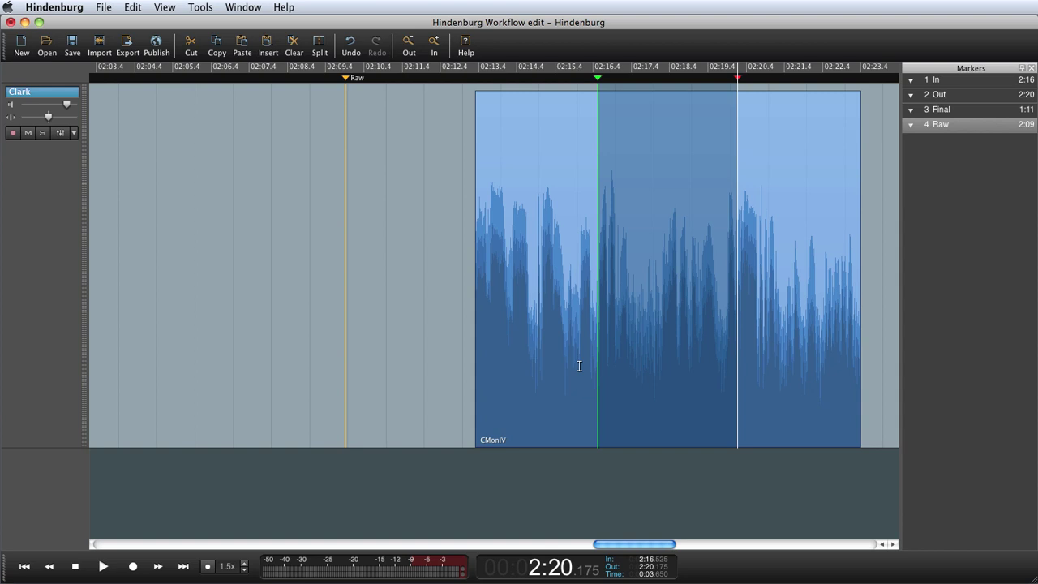
Step: Replay the audio around the 2:16.525–2:20.175 range up to the Out point
key(space)
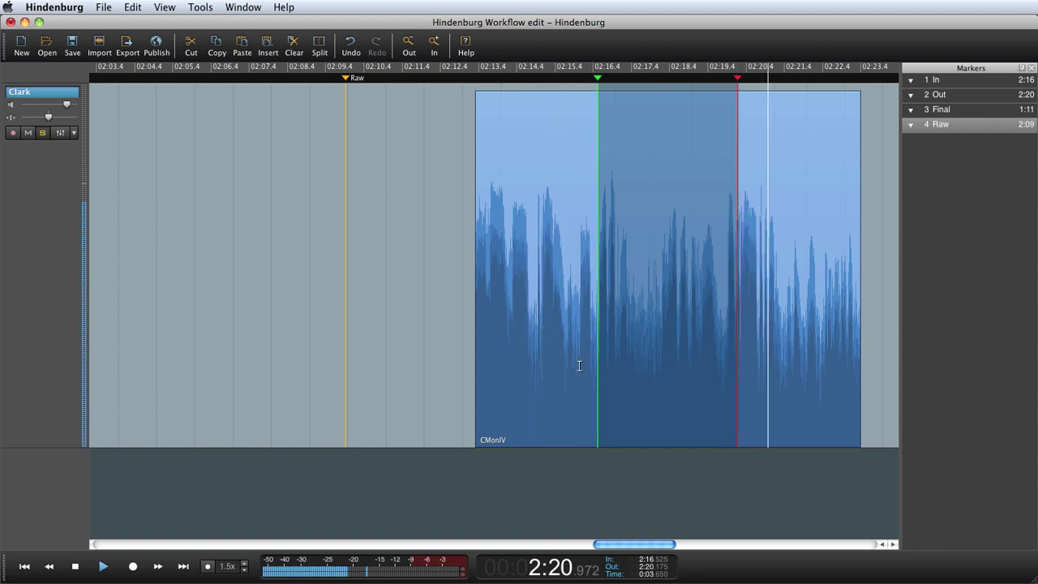
key(space)
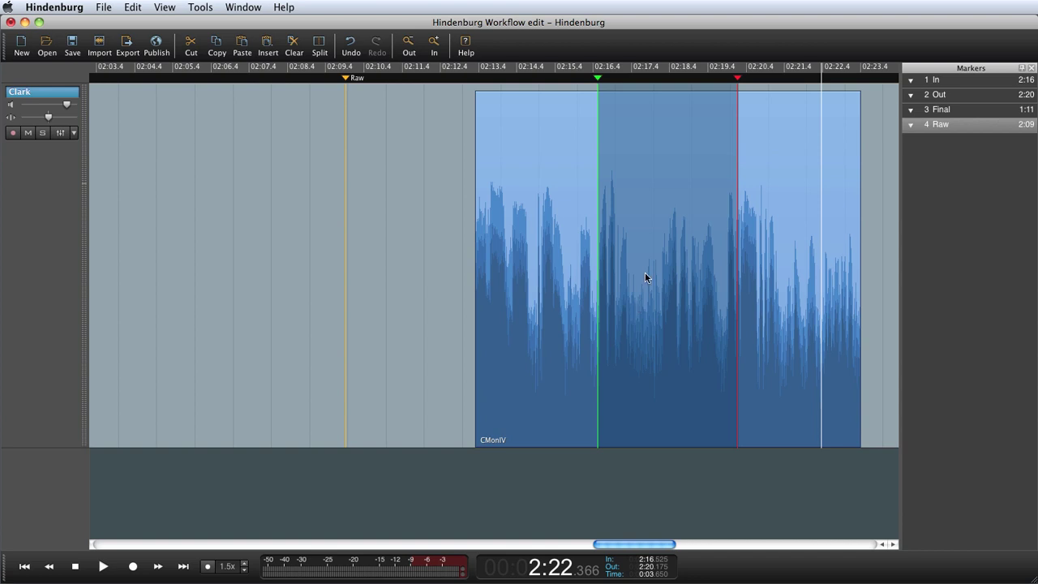
key(Right)
key(space)
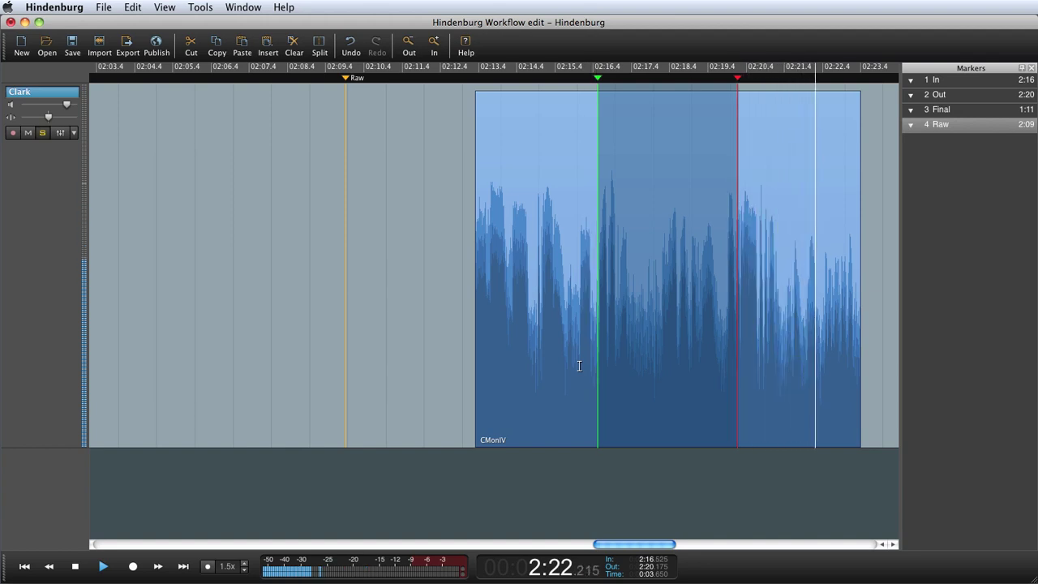
Step: Cut the marked 2:16.525–2:20.175 range out of the clip and shift the following piece
key(space)
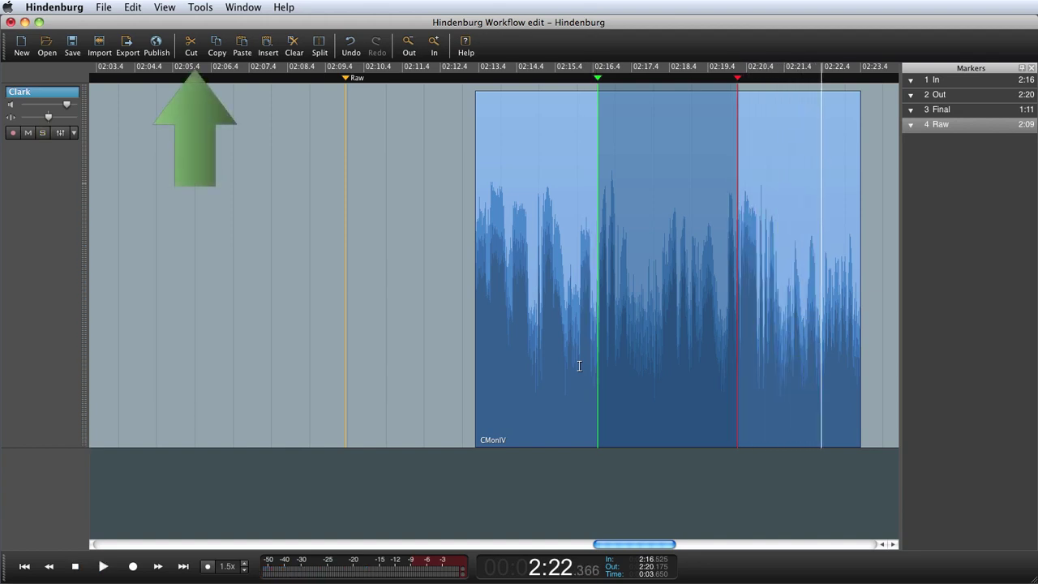
key(super+x)
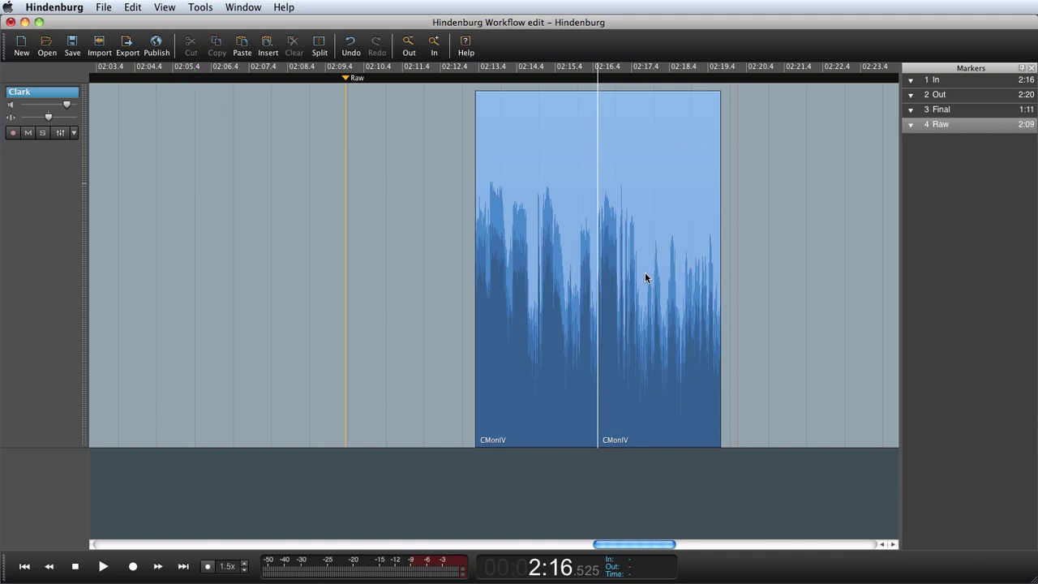
click(647, 268)
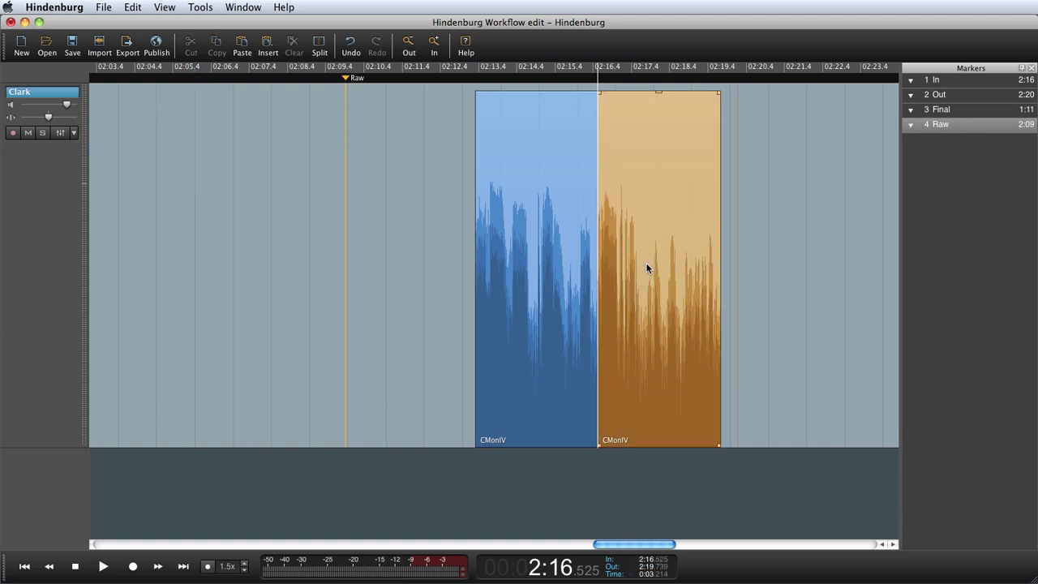
mouse_move(649, 266)
mouse_down()
mouse_move(739, 268)
mouse_move(648, 266)
mouse_up()
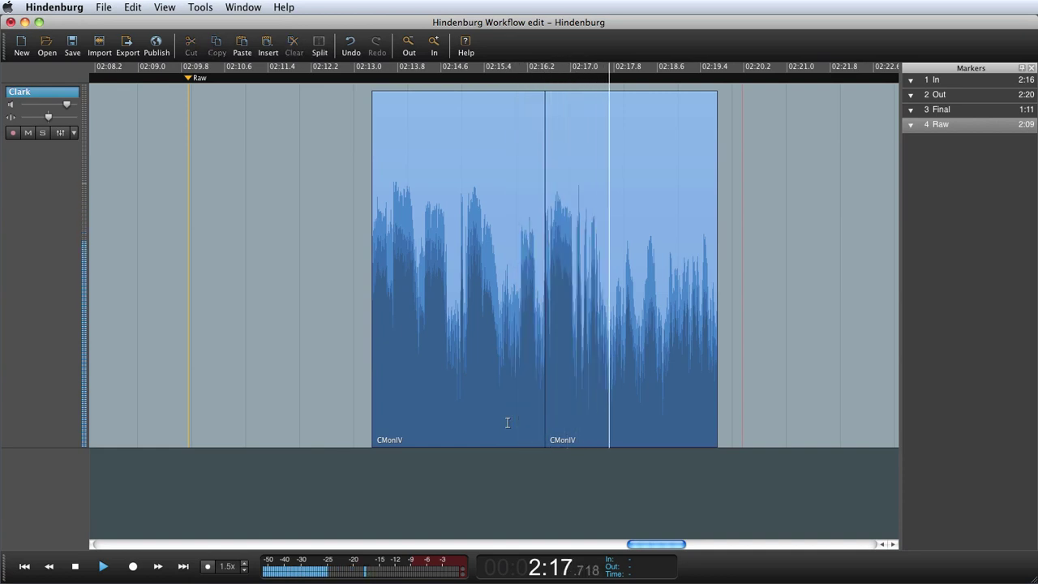
Step: Audition around 2:17.7 and place the playhead at 2:17.825
key(space)
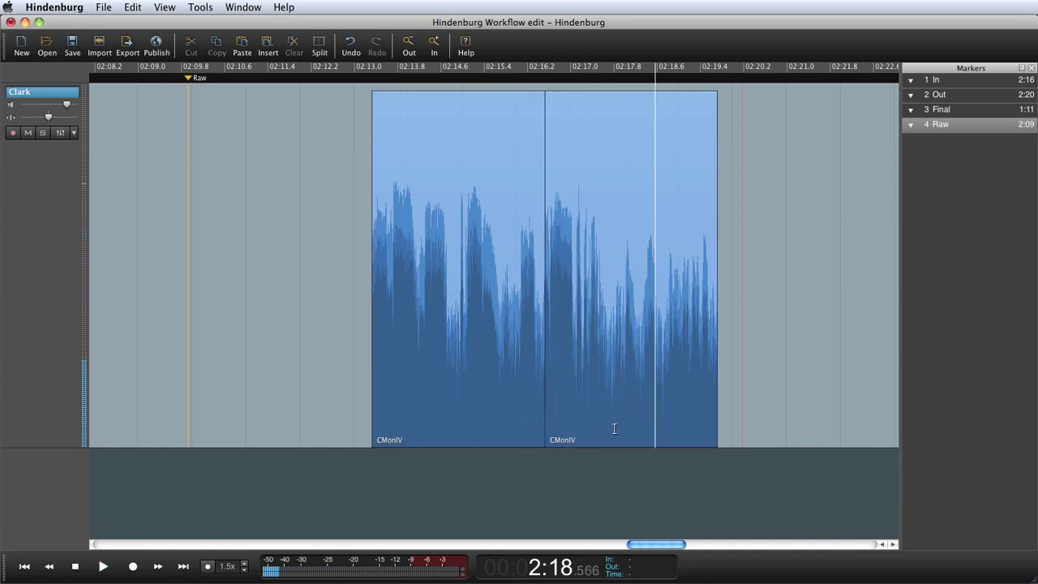
click(611, 428)
key(space)
click(610, 429)
Step: Delete the clip's tail after 2:17.825 and play the shortened clip from 2:13.150
key(shift+Left)
key(shift+Right)
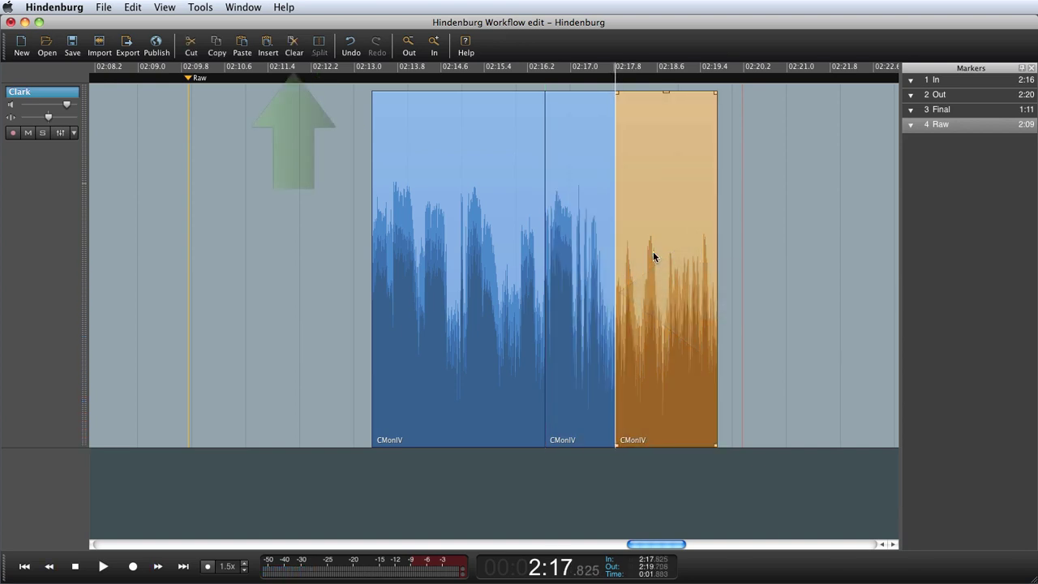
key(Delete)
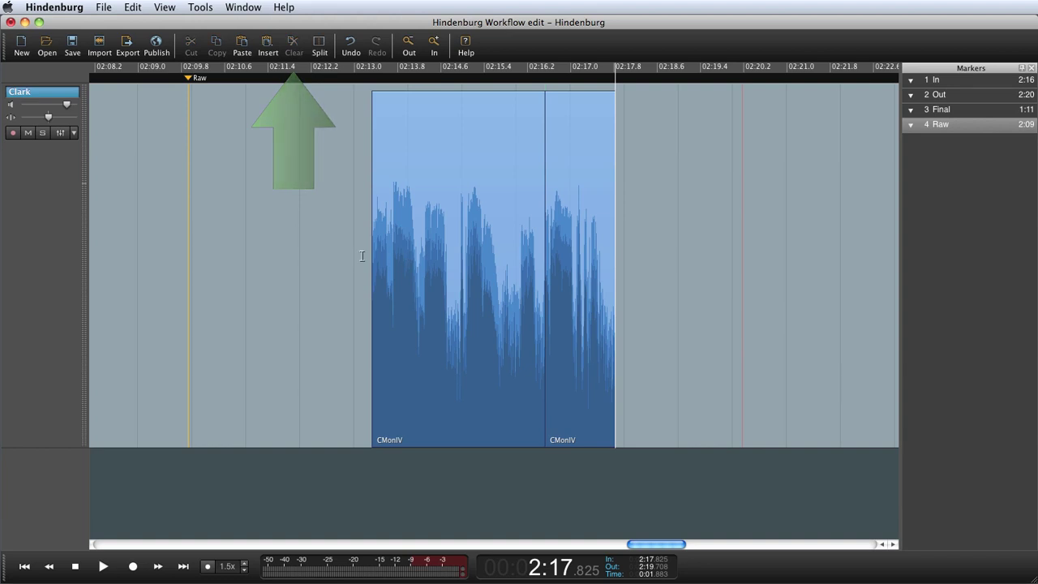
click(363, 256)
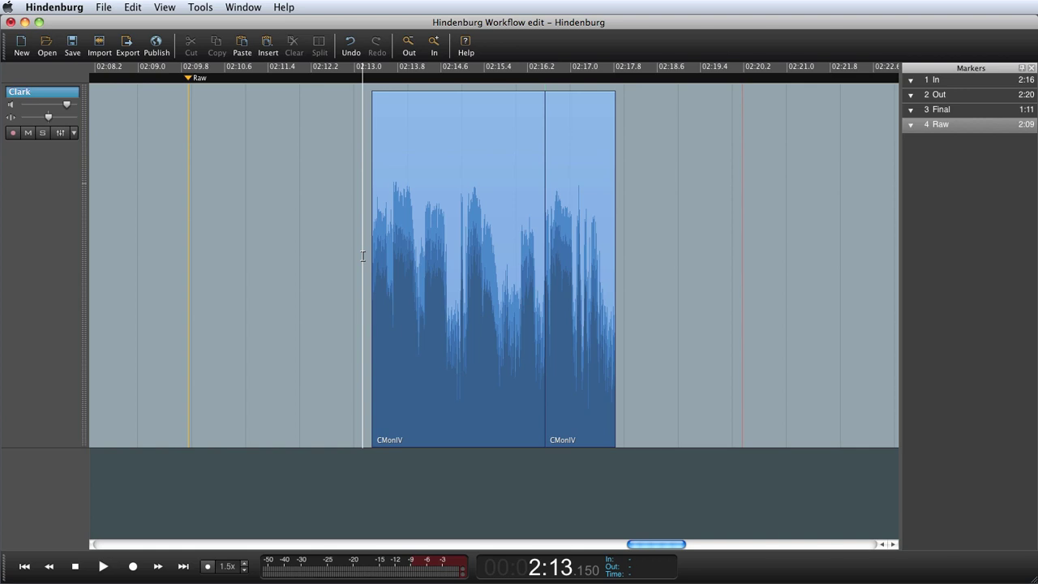
key(space)
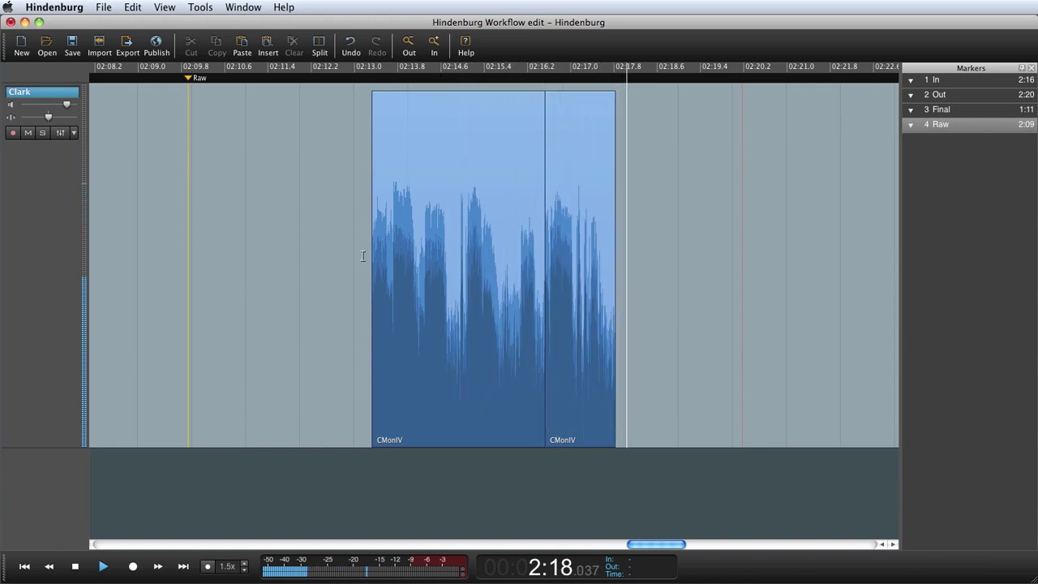
key(space)
Step: Audition the later CMonIV piece from about 2:25 to find a breath
click(362, 256)
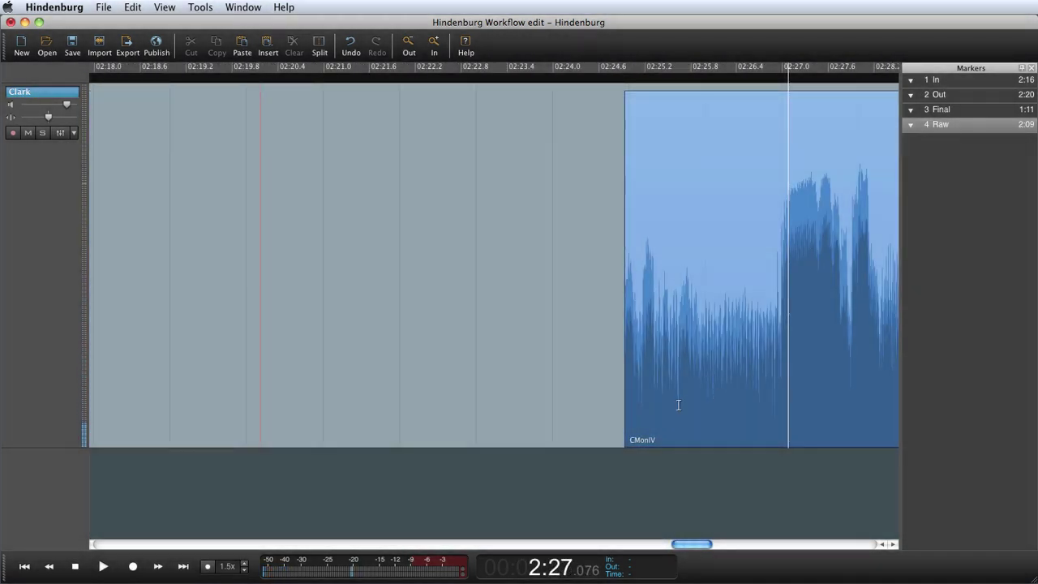
click(679, 405)
key(space)
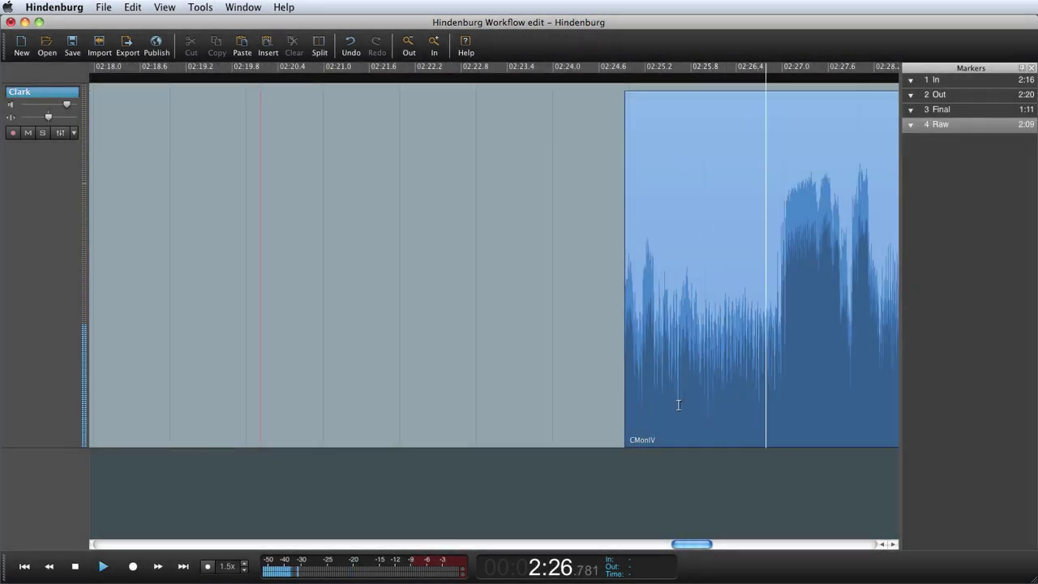
key(space)
Step: Insert the 0.91 s breath from 2:26.06–2:26.97 at the clip's start and play back the join
drag(780, 412, 714, 409)
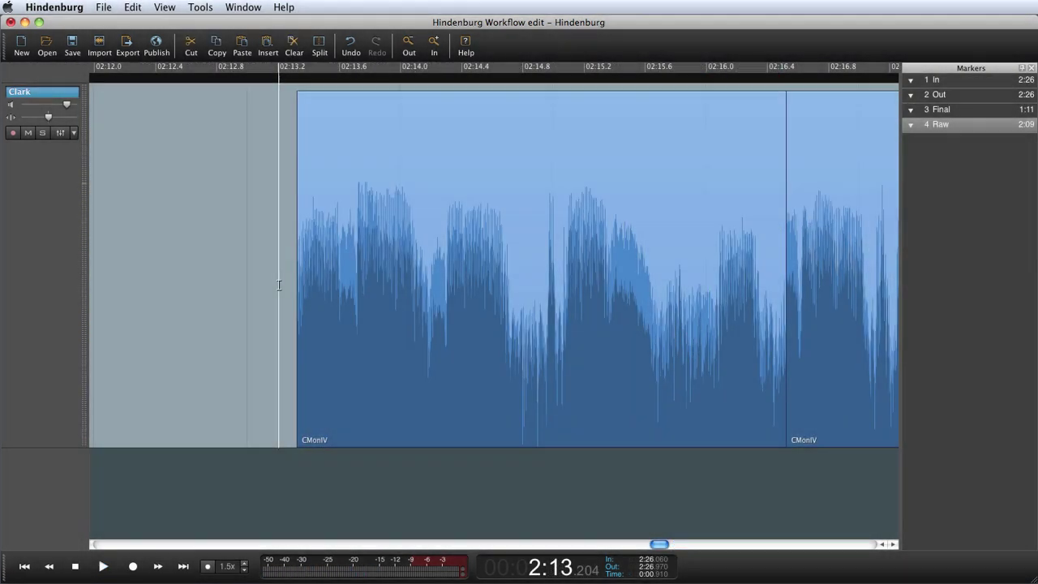
key(super+Right)
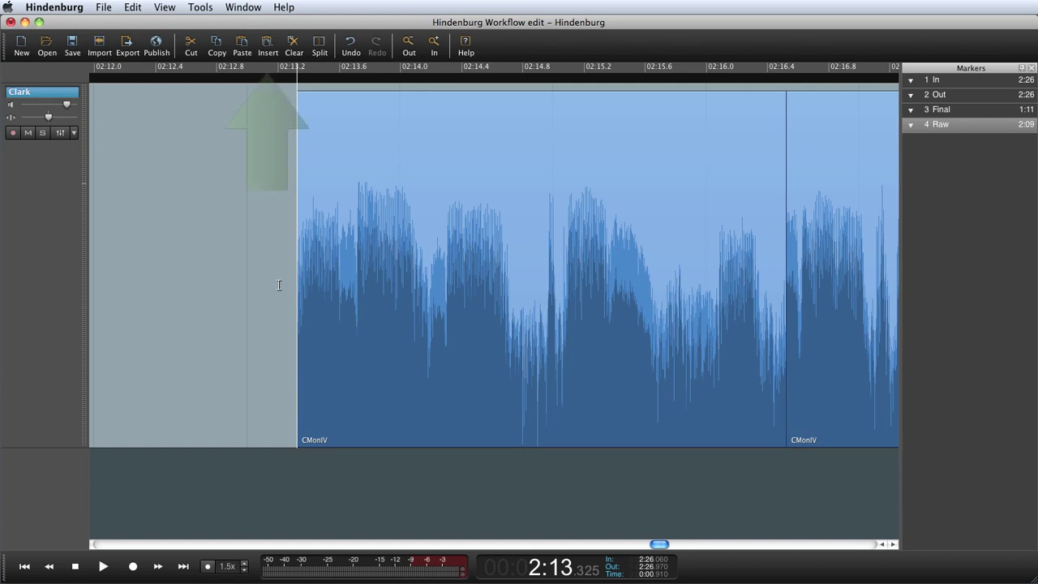
key(super+shift+v)
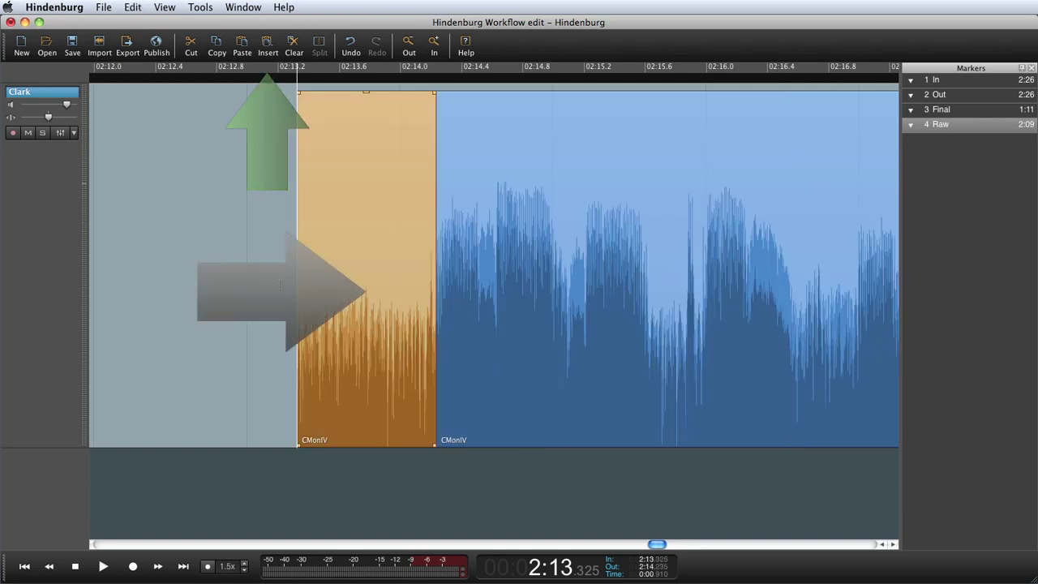
key(space)
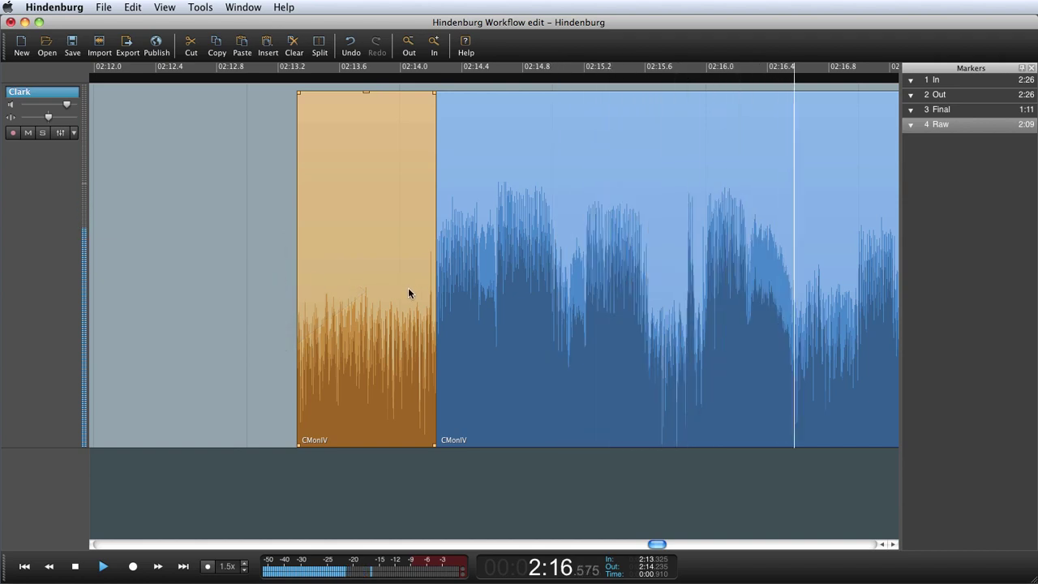
key(space)
key(super+minus)
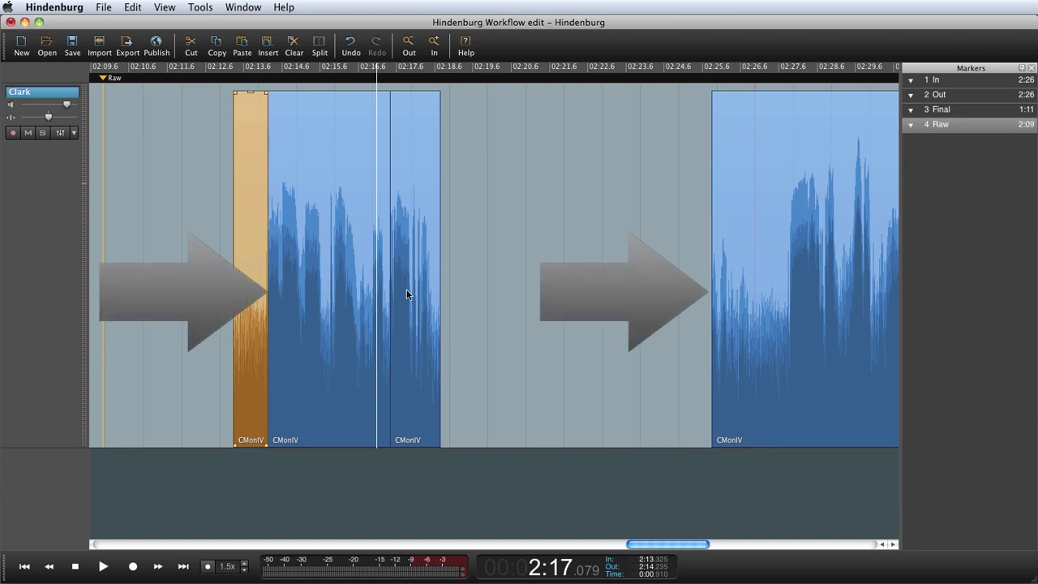
key(space)
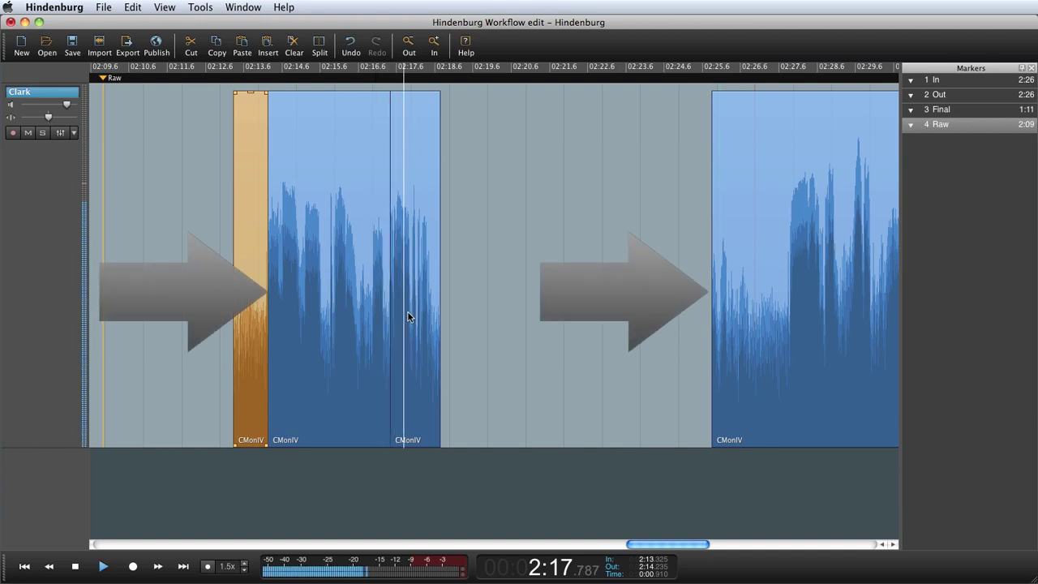
Step: Copy the 2:36.5–2:37.4 ambience, paste it at the clip's end near 2:18, and play it
key(space)
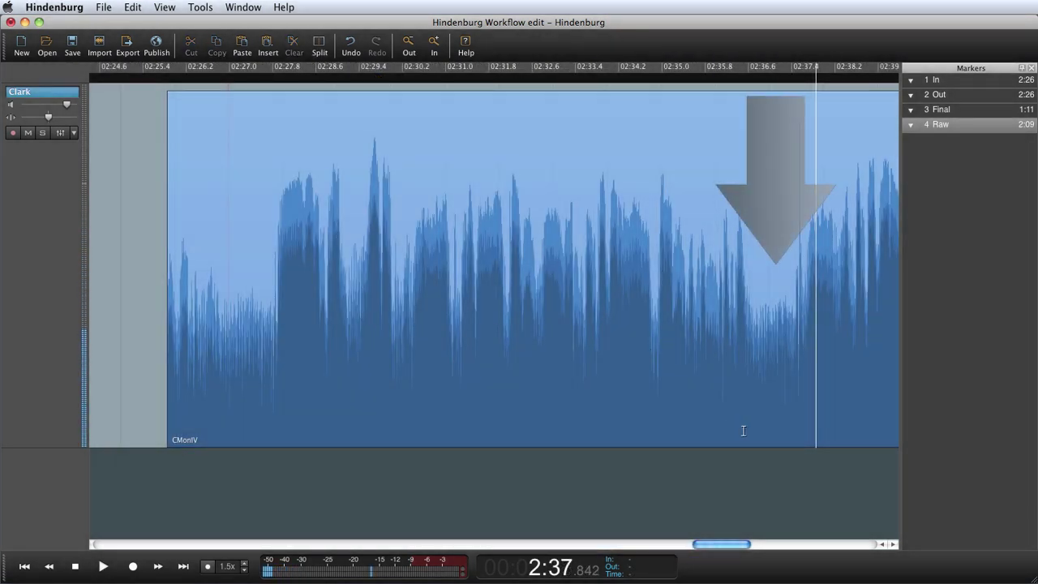
click(741, 431)
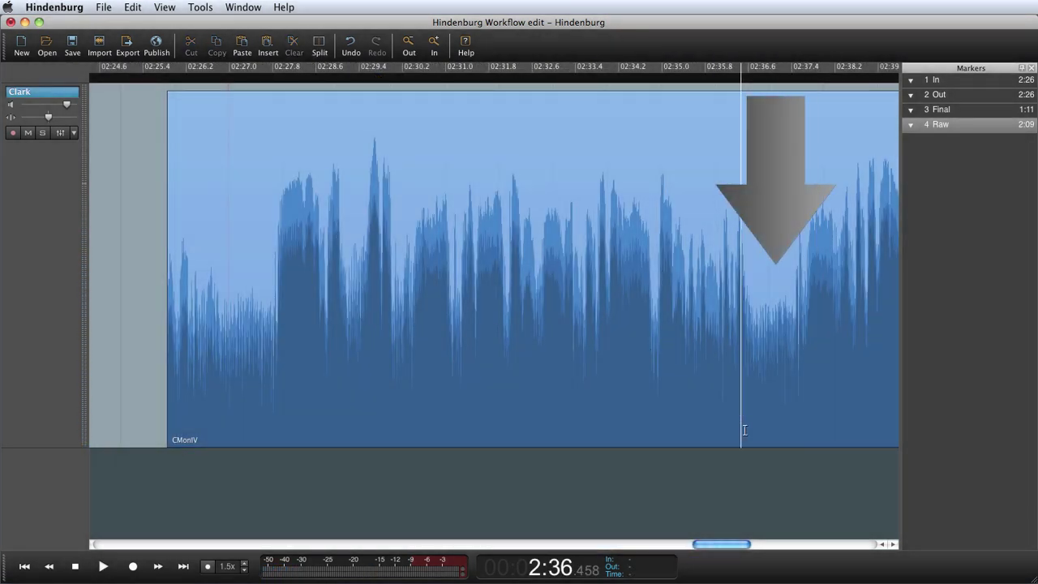
drag(745, 431, 797, 432)
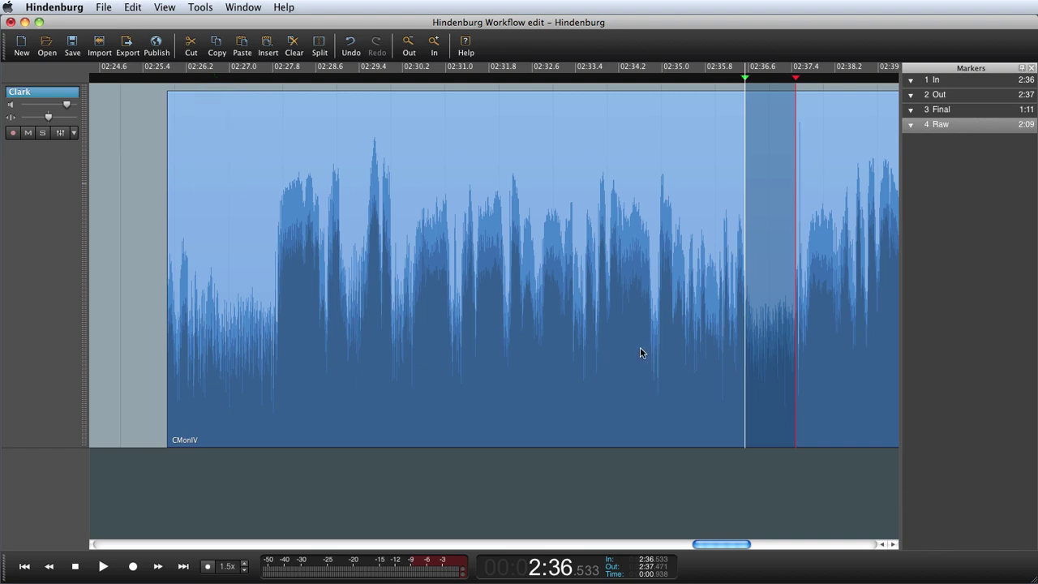
scroll(640, 347, down, 5)
click(478, 324)
click(415, 313)
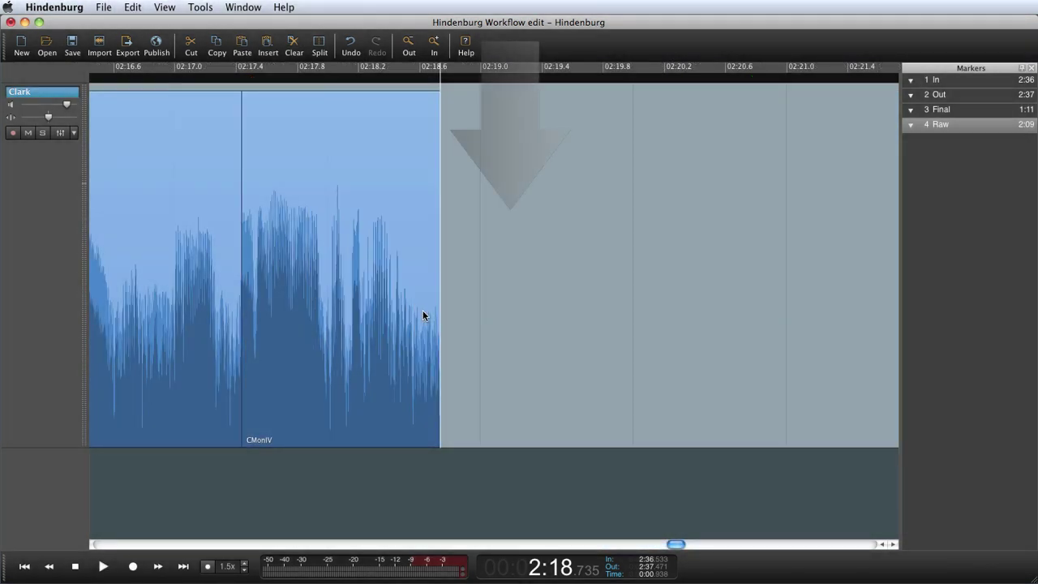
key(super+v)
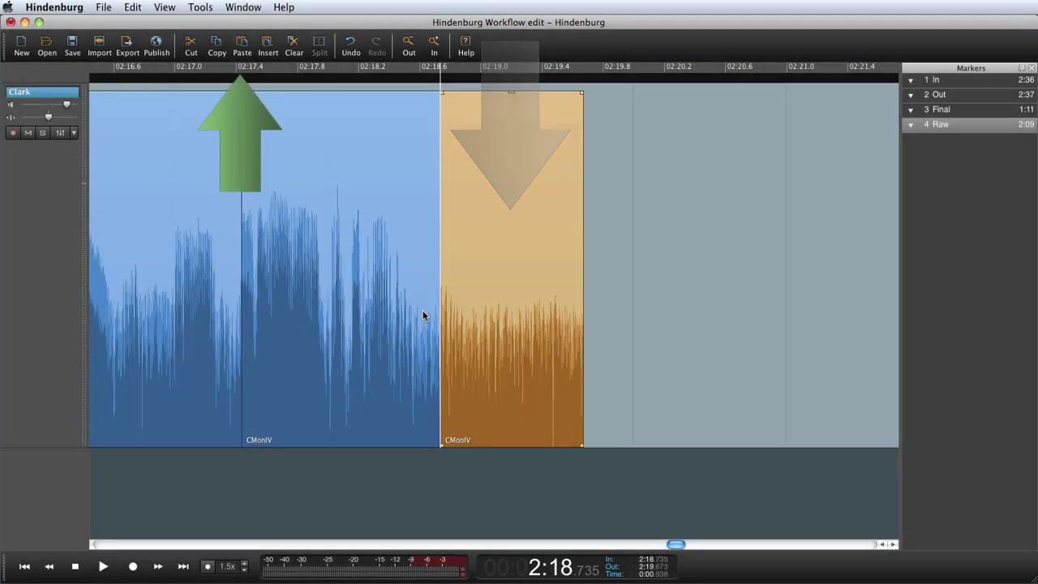
click(206, 405)
key(space)
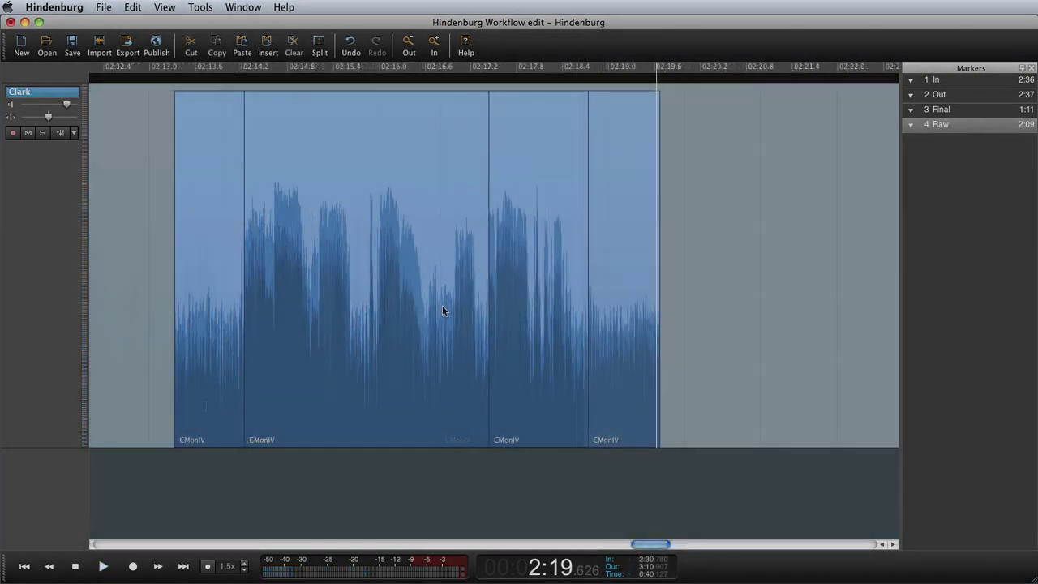
Step: Select all four CMonIV clips, apply Tools > Auto Level, and play back from 2:13
scroll(443, 311, left, 5)
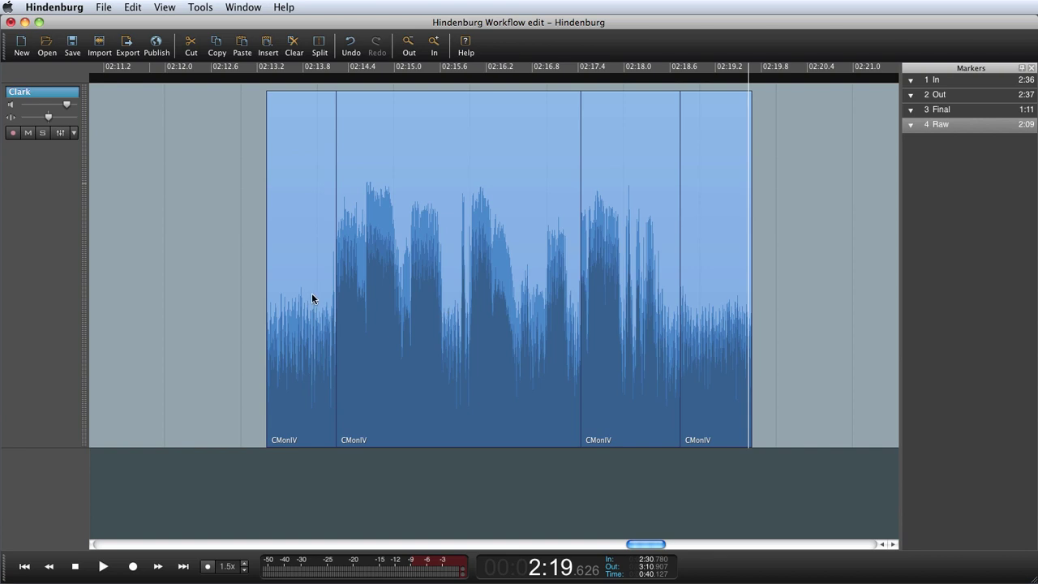
click(263, 264)
click(313, 250)
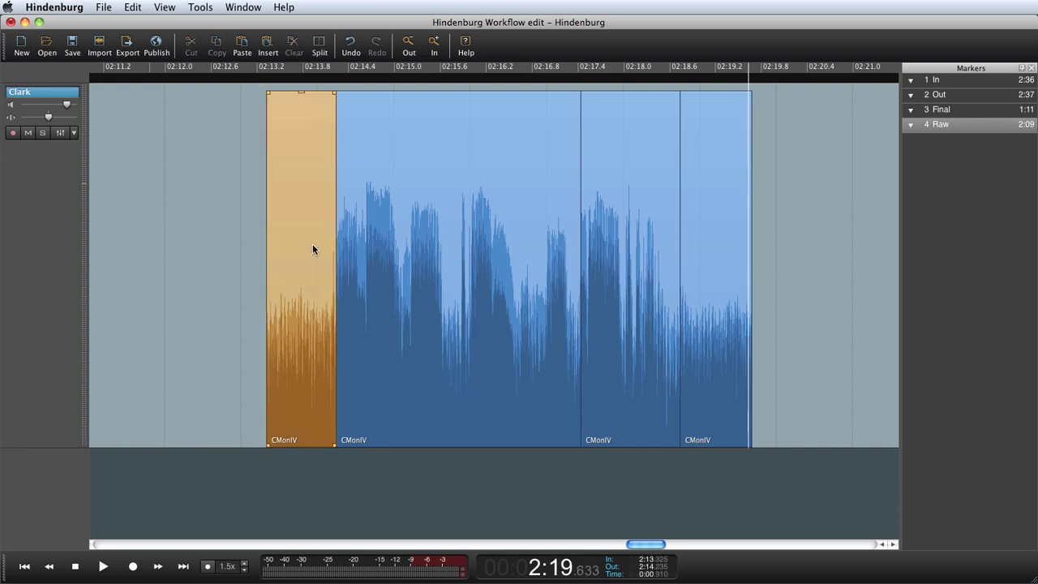
shift+click(521, 261)
shift+click(640, 261)
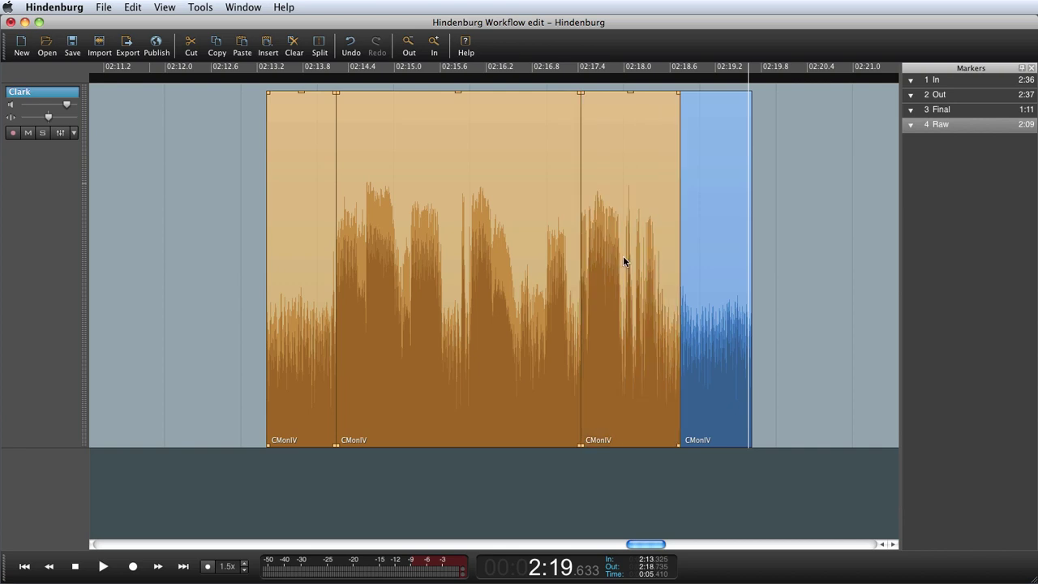
shift+click(705, 265)
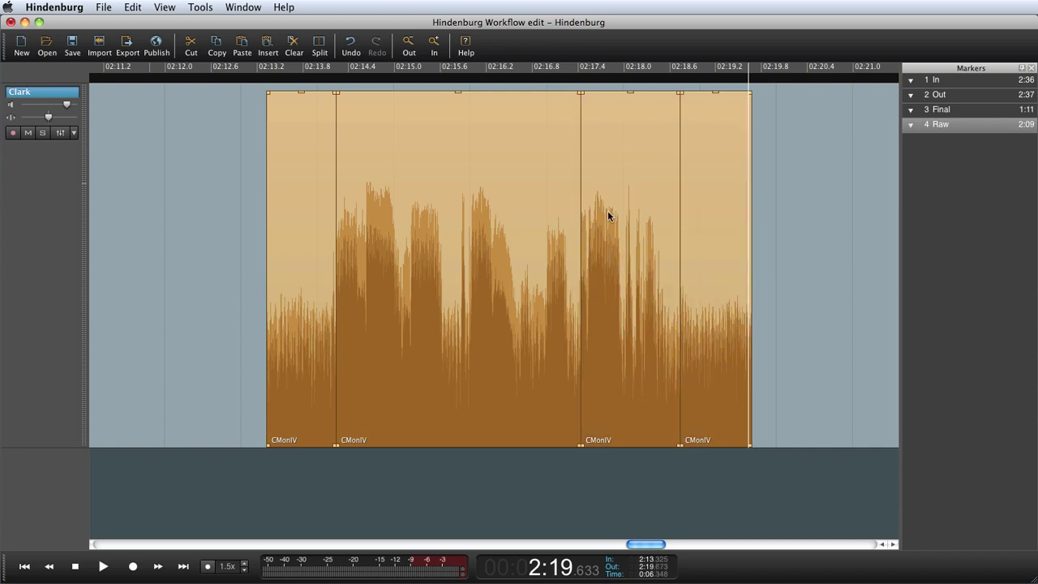
click(200, 7)
click(212, 37)
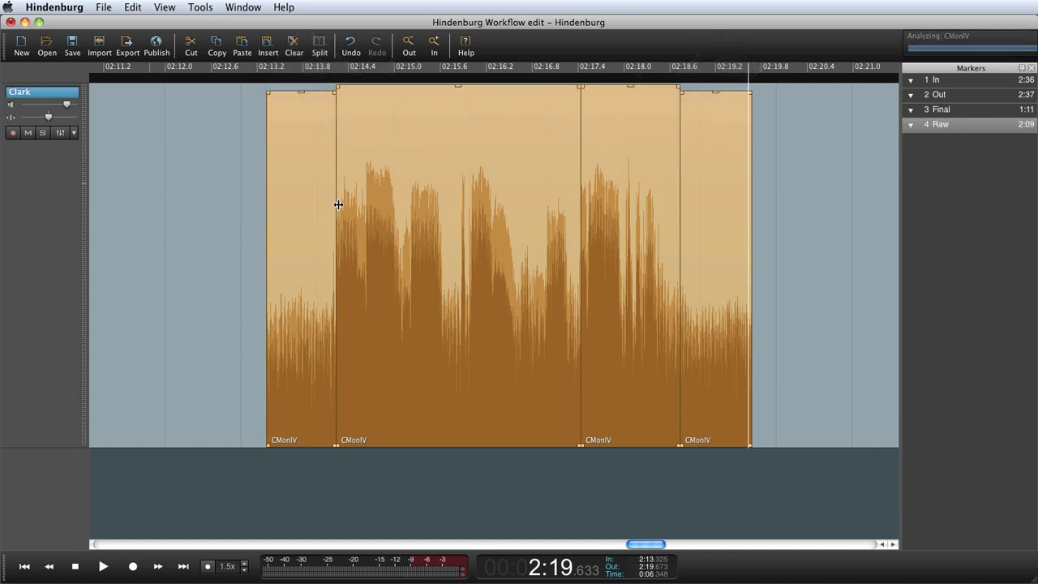
click(262, 214)
key(space)
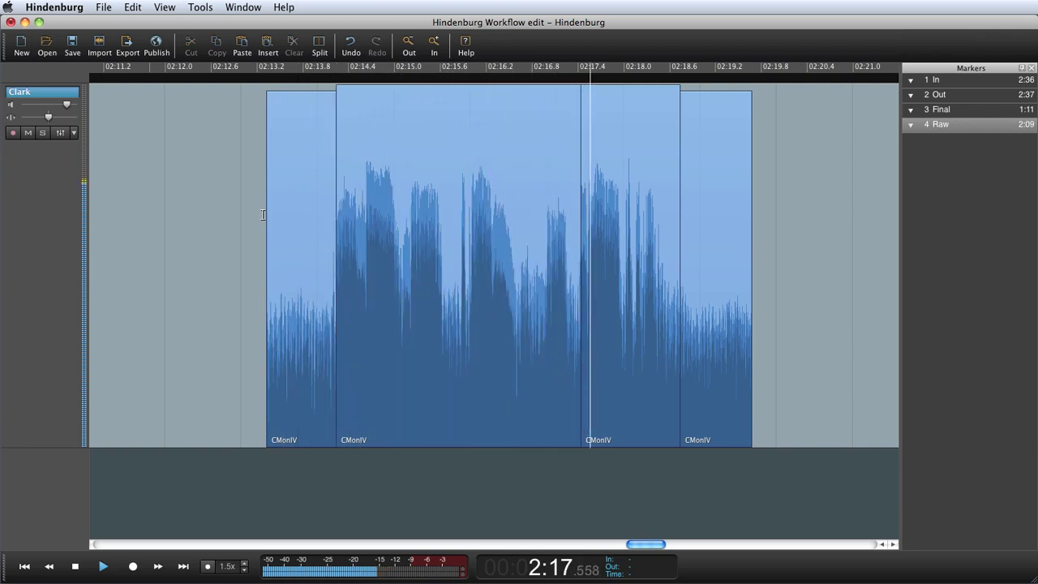
Step: Drag the middle CMonIV clip's gain line up to +7.1 dB
key(space)
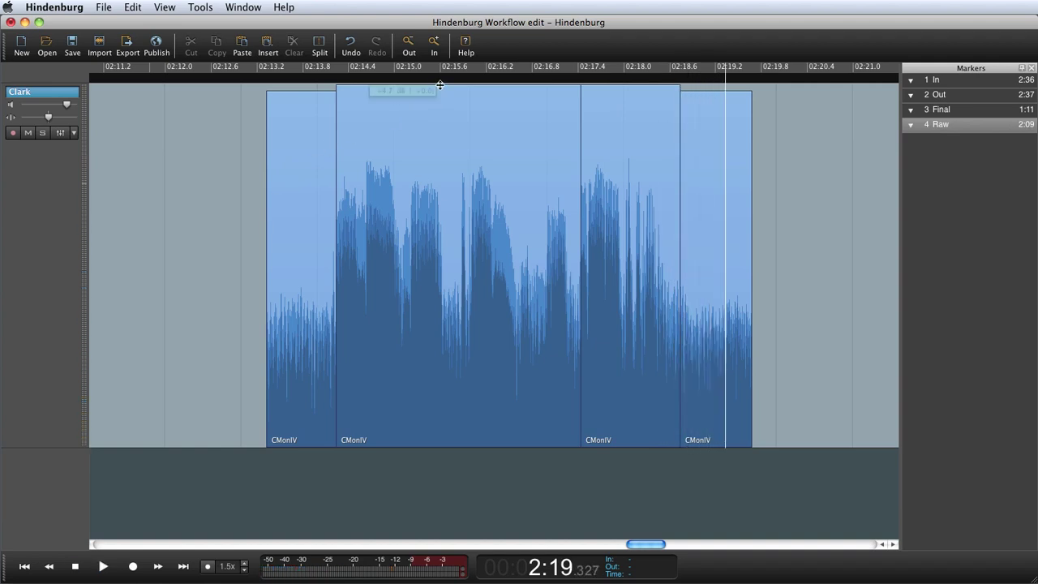
click(439, 84)
drag(442, 79, 444, 68)
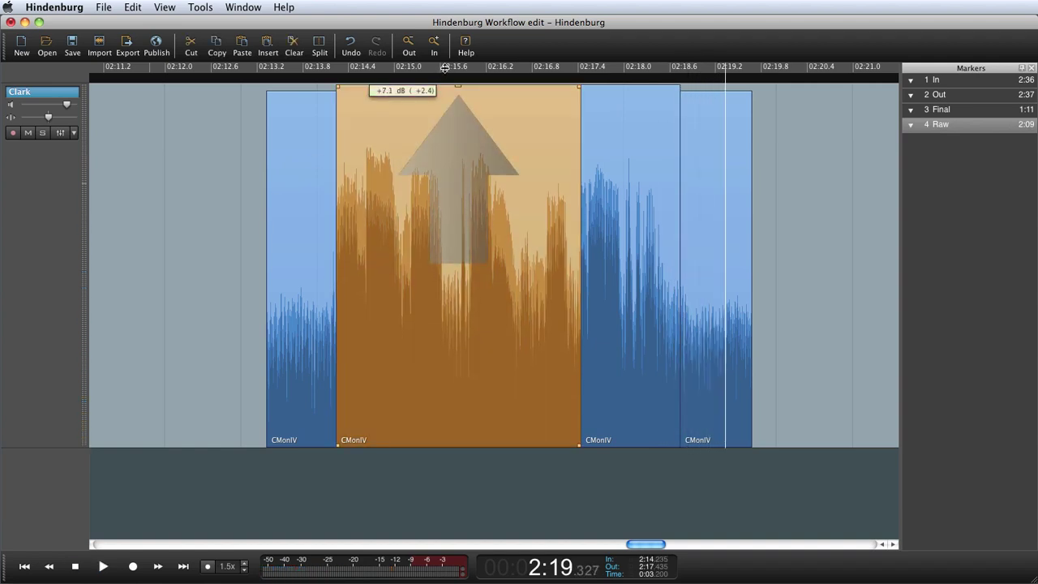
click(253, 185)
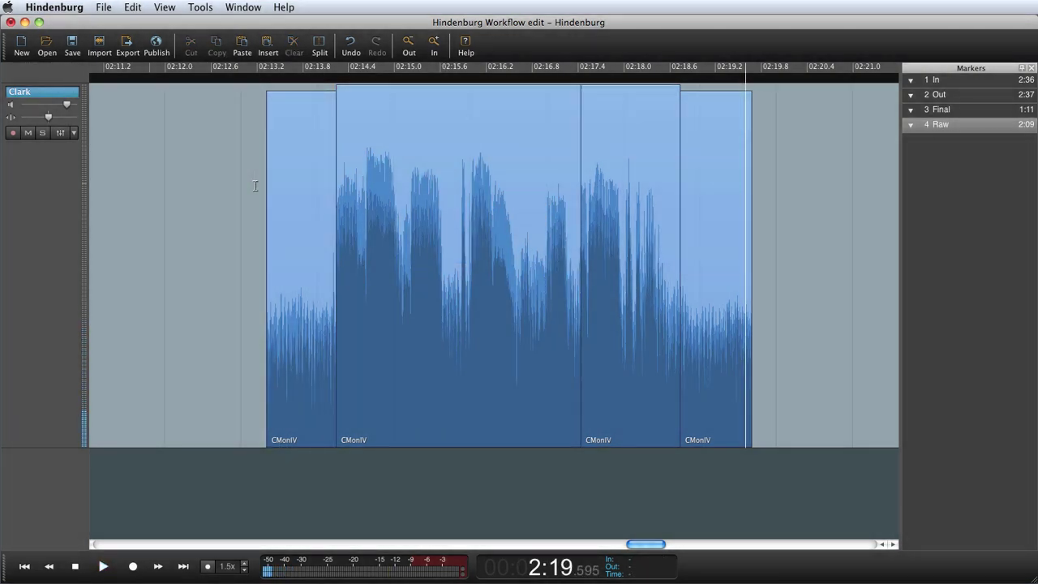
Step: Add a fade-in to the opening breath clip and a fade-out to the closing ambience clip
click(291, 153)
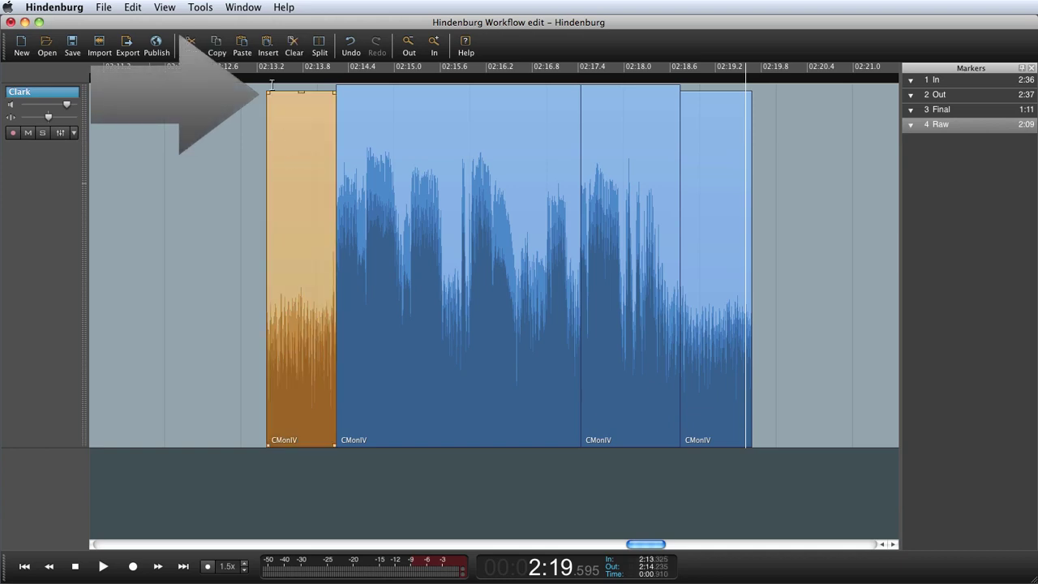
drag(271, 97, 309, 96)
click(702, 106)
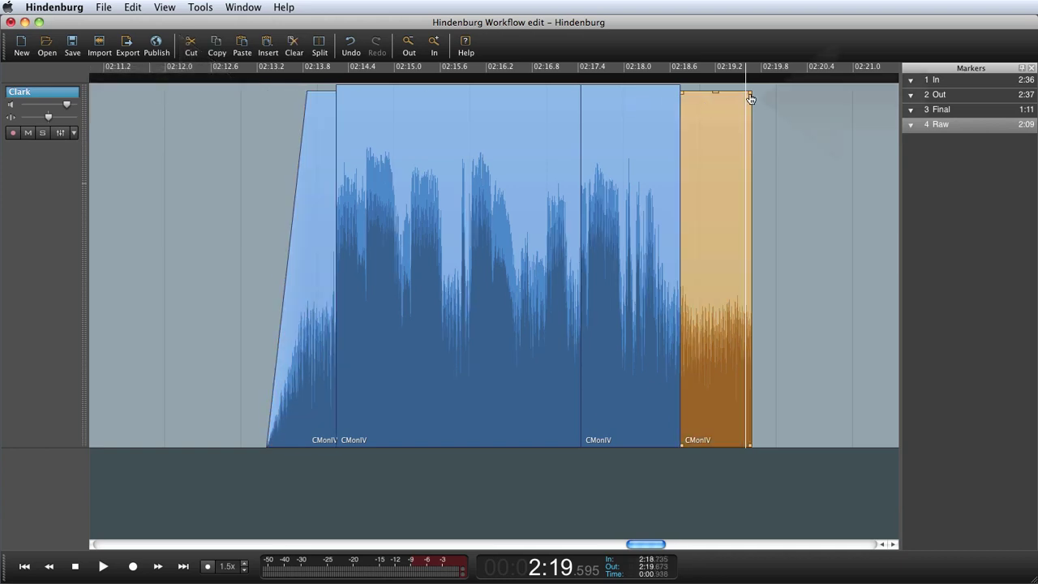
drag(750, 92, 702, 102)
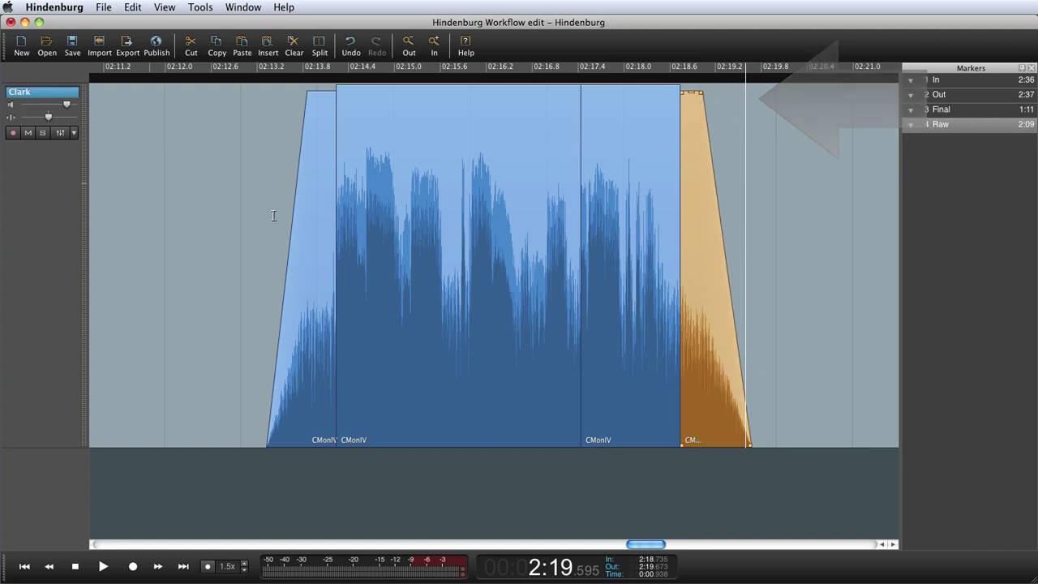
Step: Play the finished edit from 2:13 to check the fades
click(239, 217)
key(space)
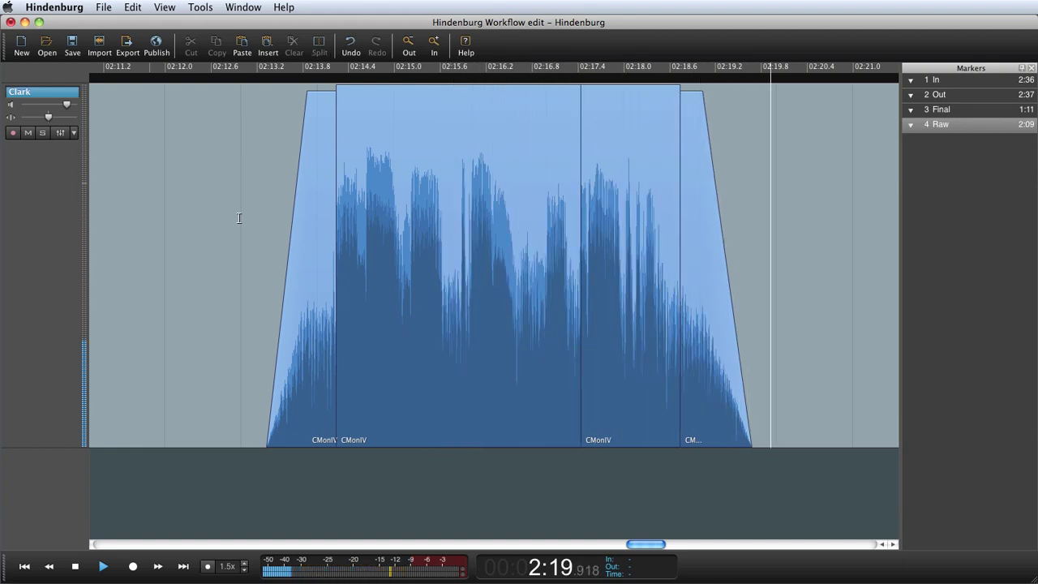
key(space)
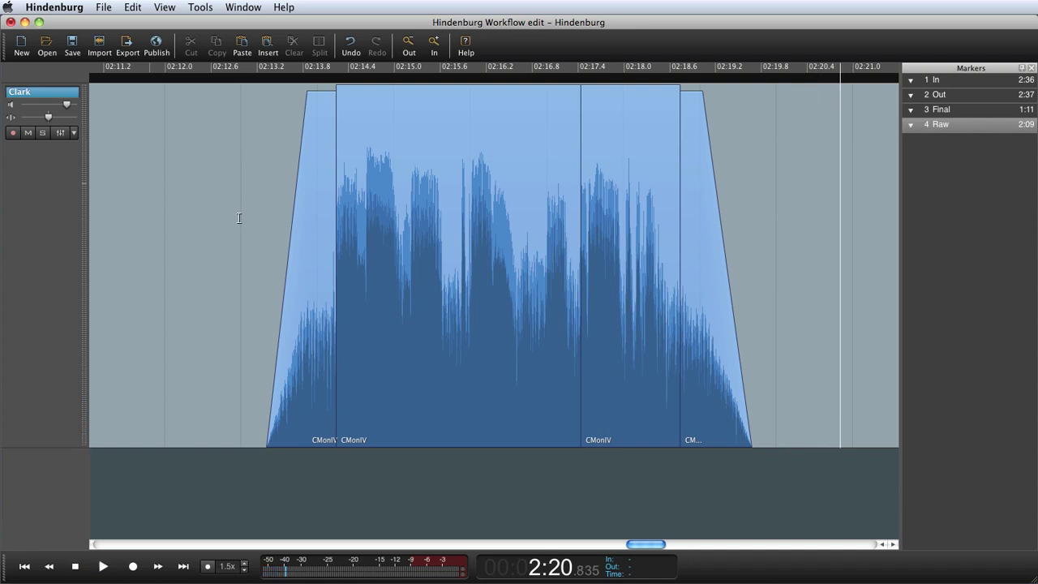